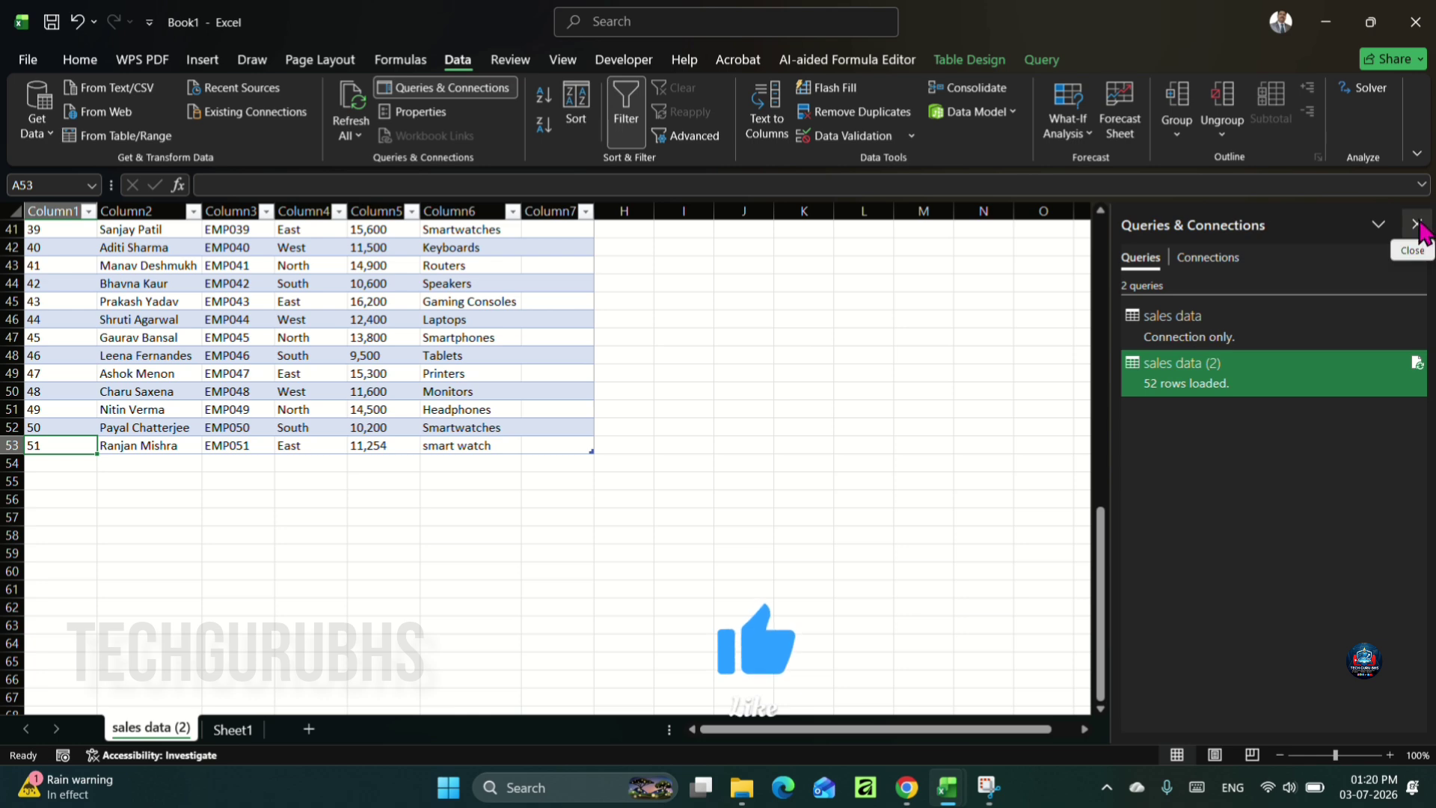
# Step: Close the Queries & Connections pane and switch to Sheet1
pyautogui.click(1415, 225)
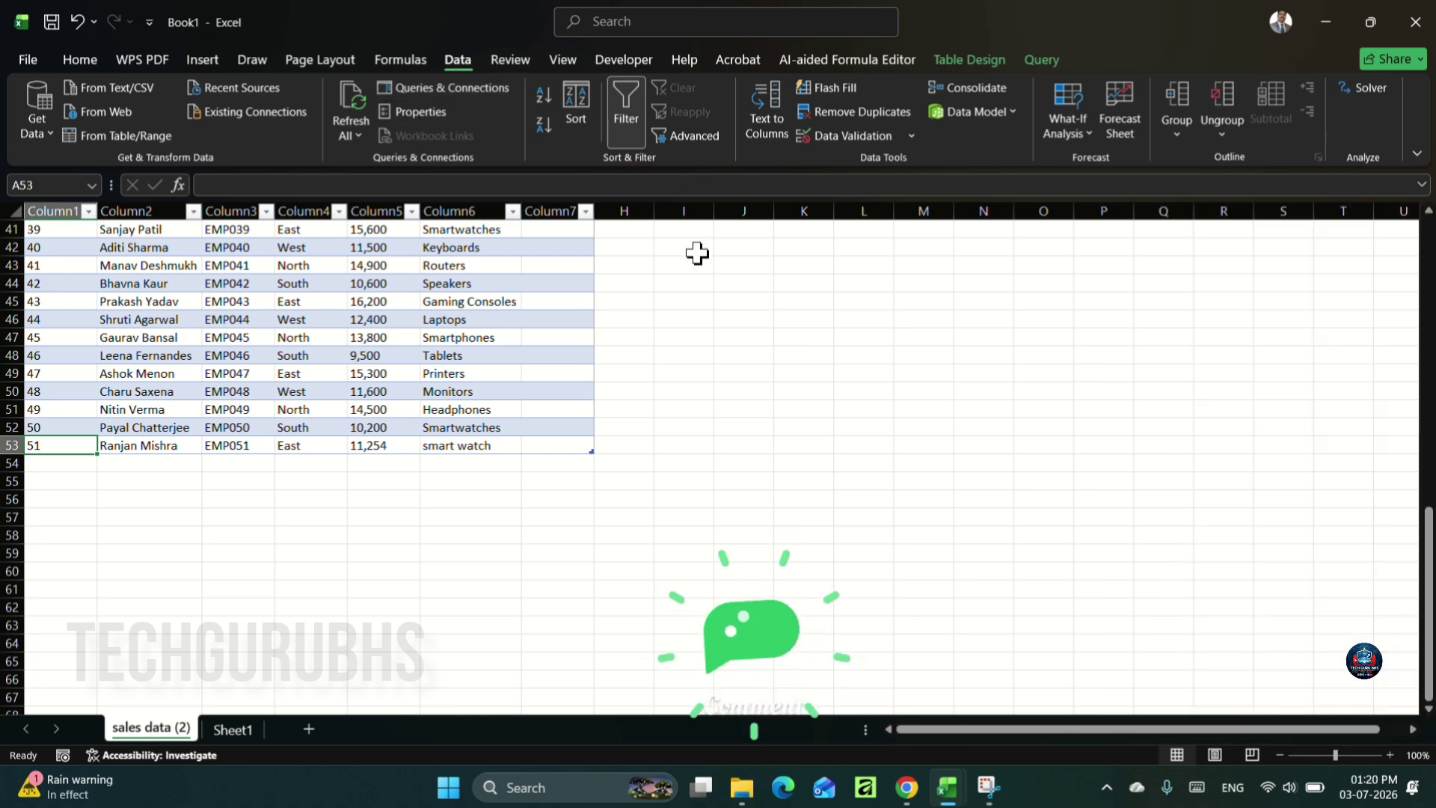
pyautogui.click(234, 730)
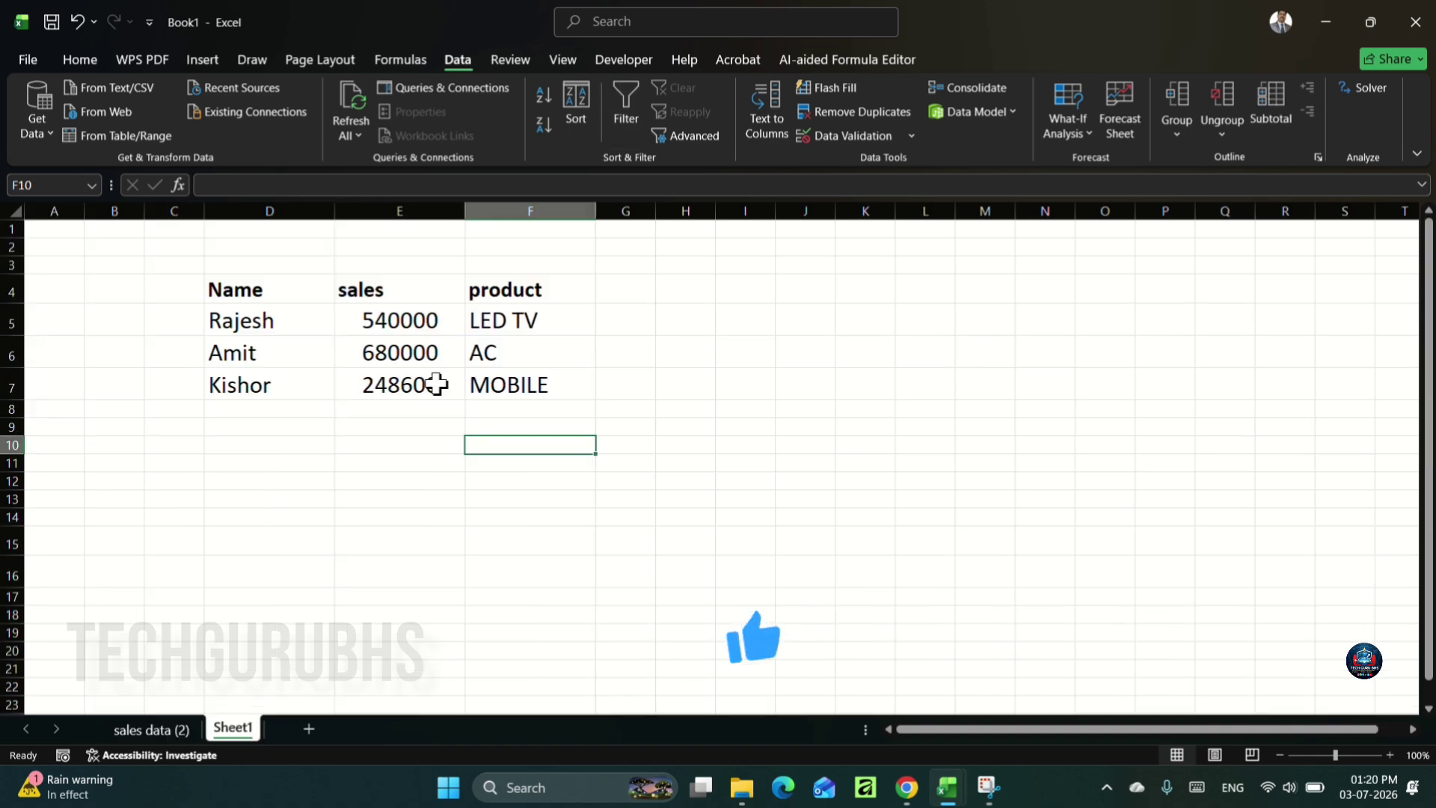
pyautogui.click(490, 444)
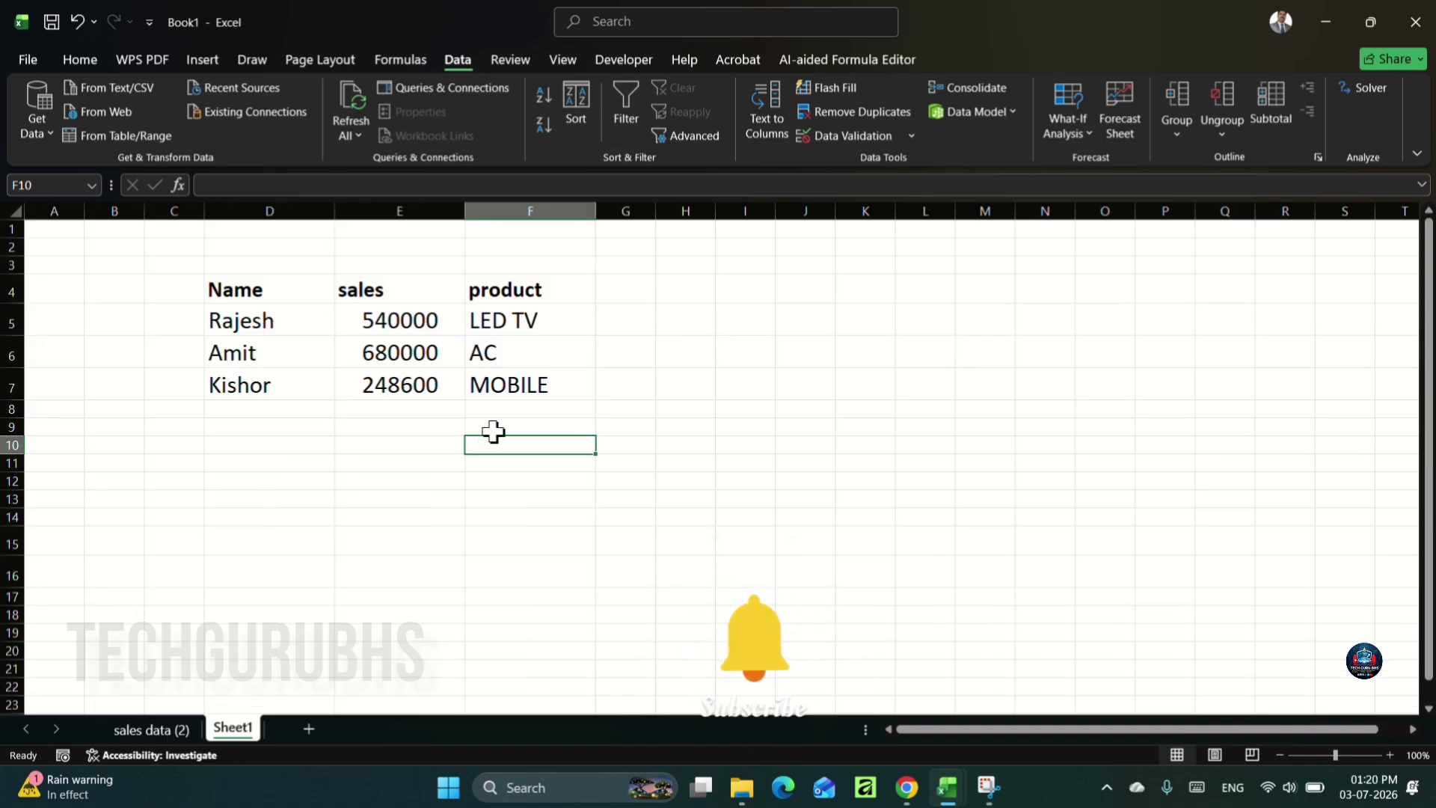
# Step: Sort the data rows D5:F7 by name from A to Z, and re-sort them from Z to A
pyautogui.moveTo(217, 314); pyautogui.dragTo(480, 383)
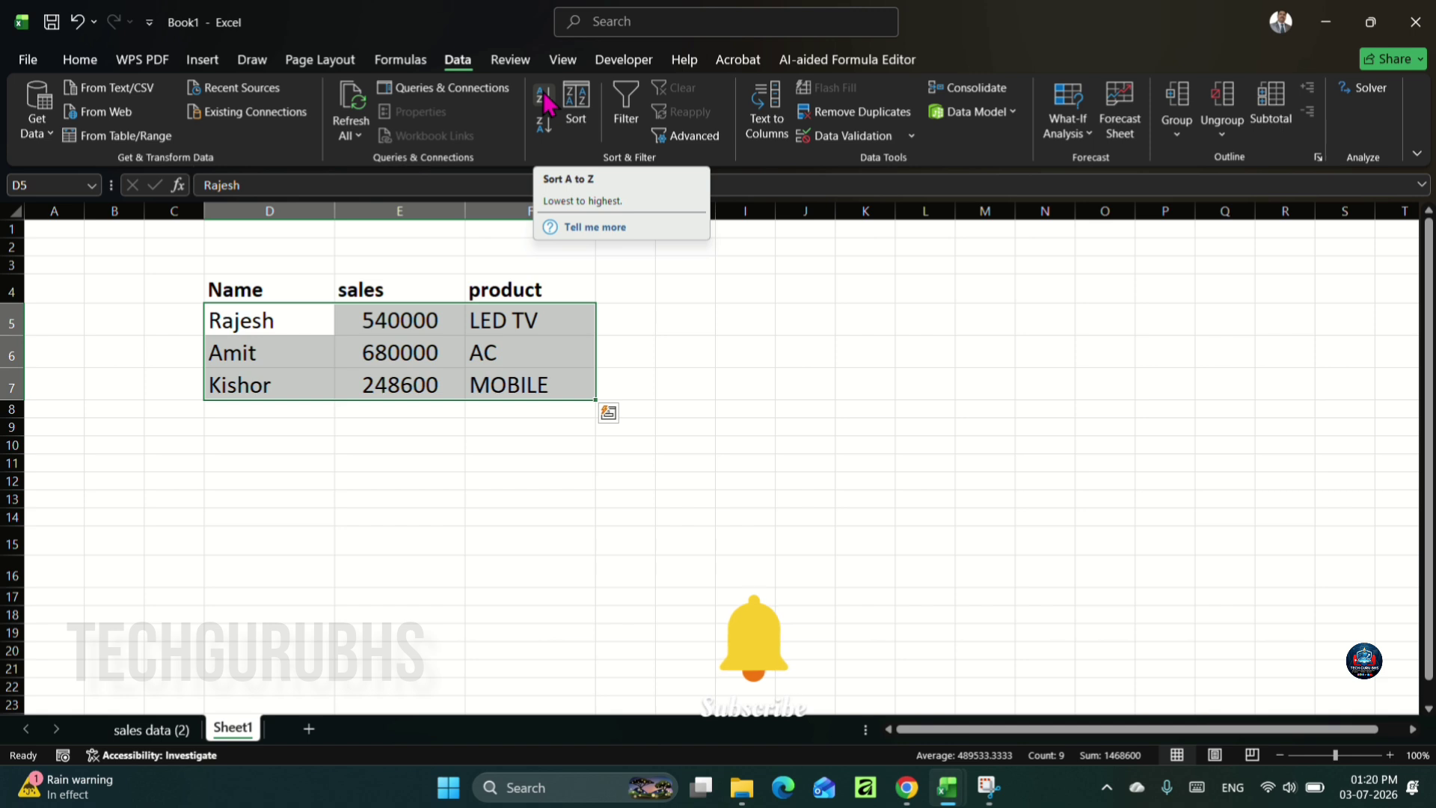
pyautogui.click(544, 98)
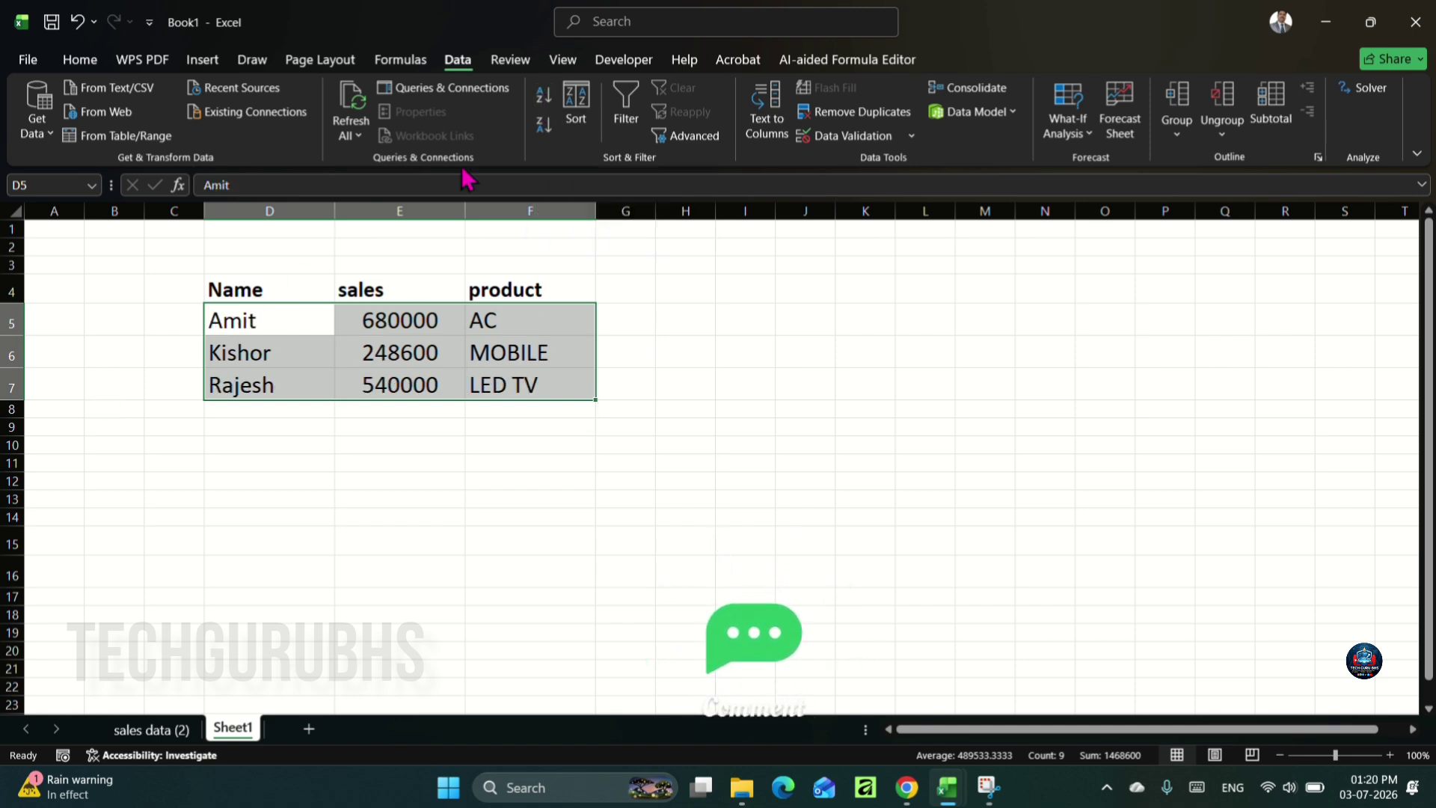
pyautogui.click(545, 127)
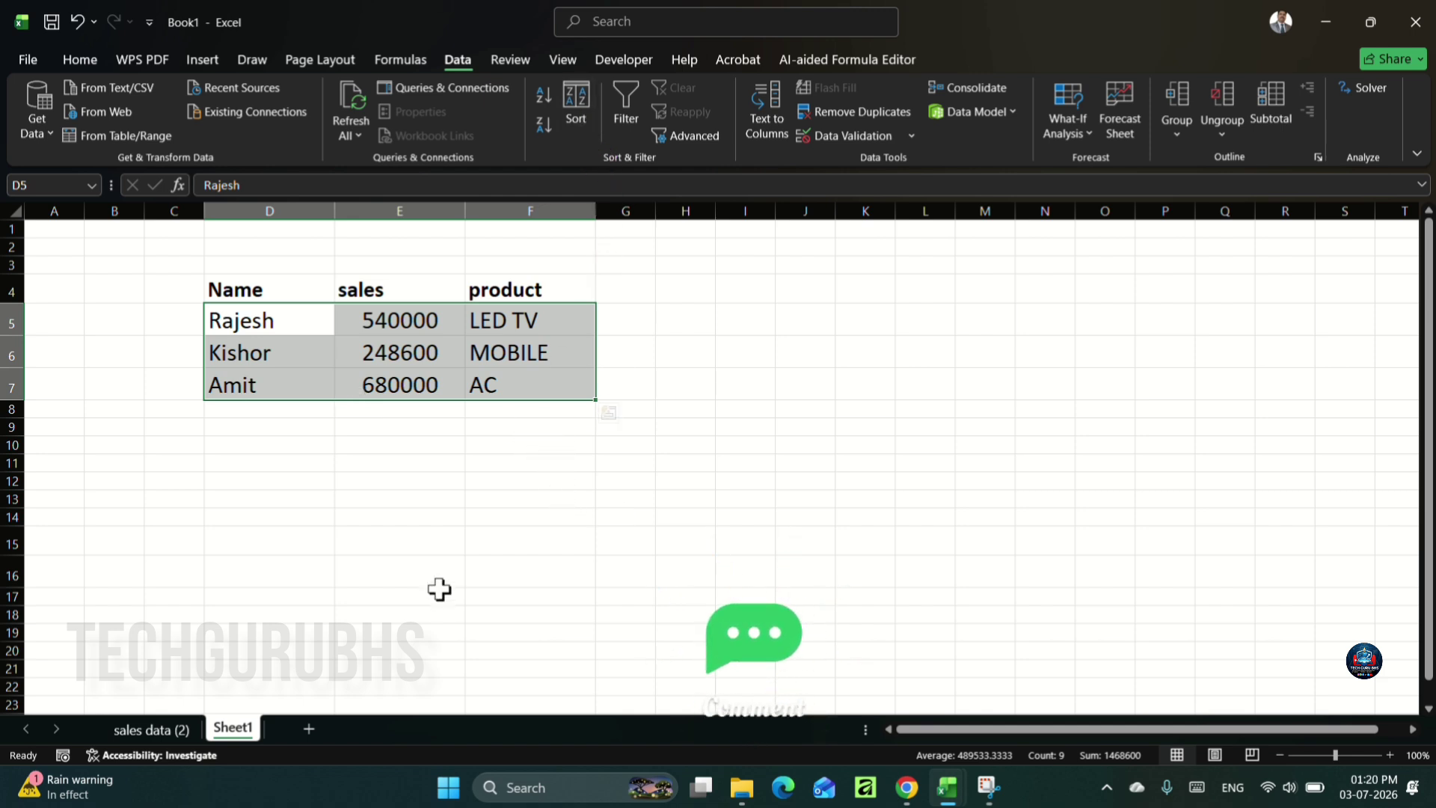
pyautogui.click(318, 461)
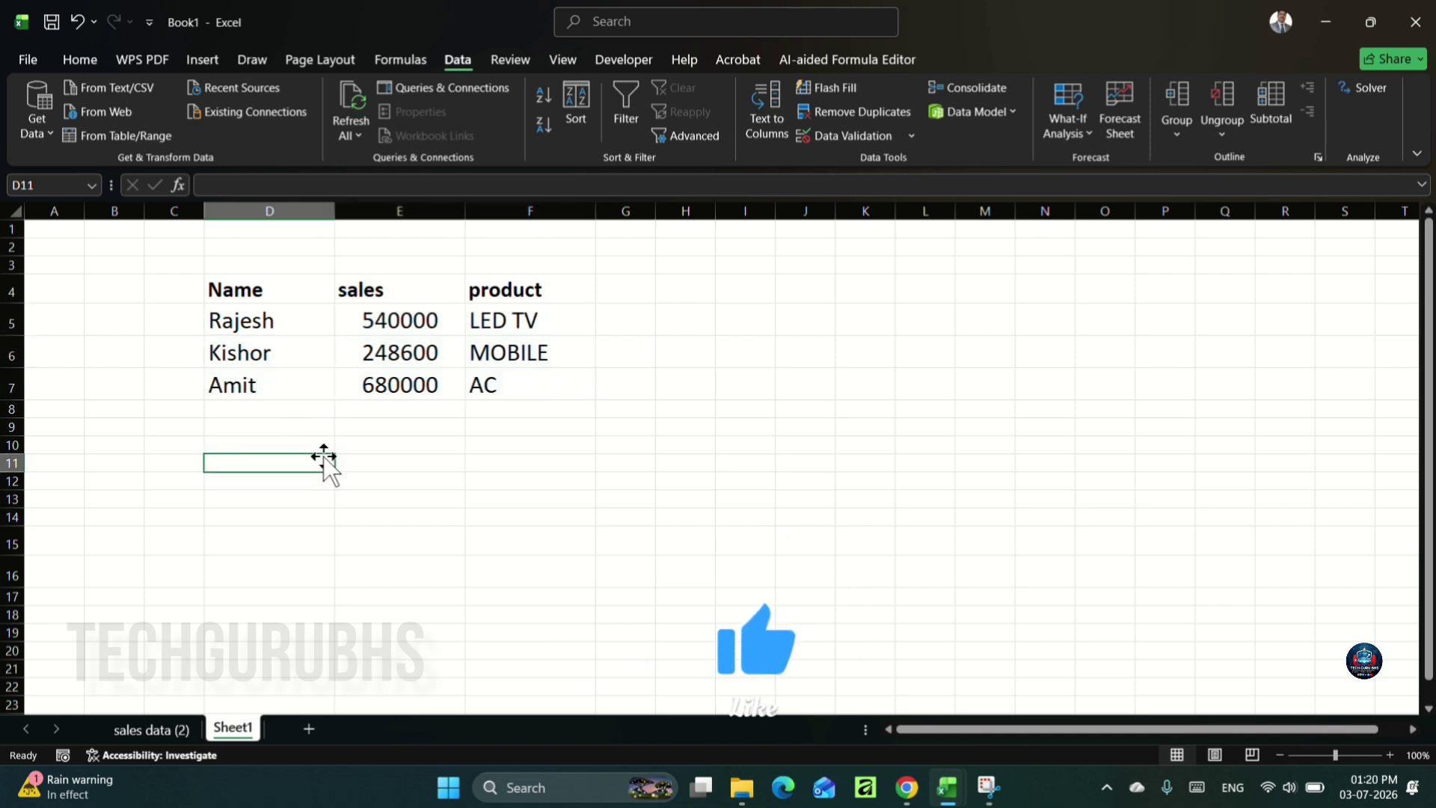
# Step: Format the first data row, D5:F5, with dark red text and a green fill
pyautogui.click(79, 60)
pyautogui.moveTo(239, 323); pyautogui.dragTo(494, 329)
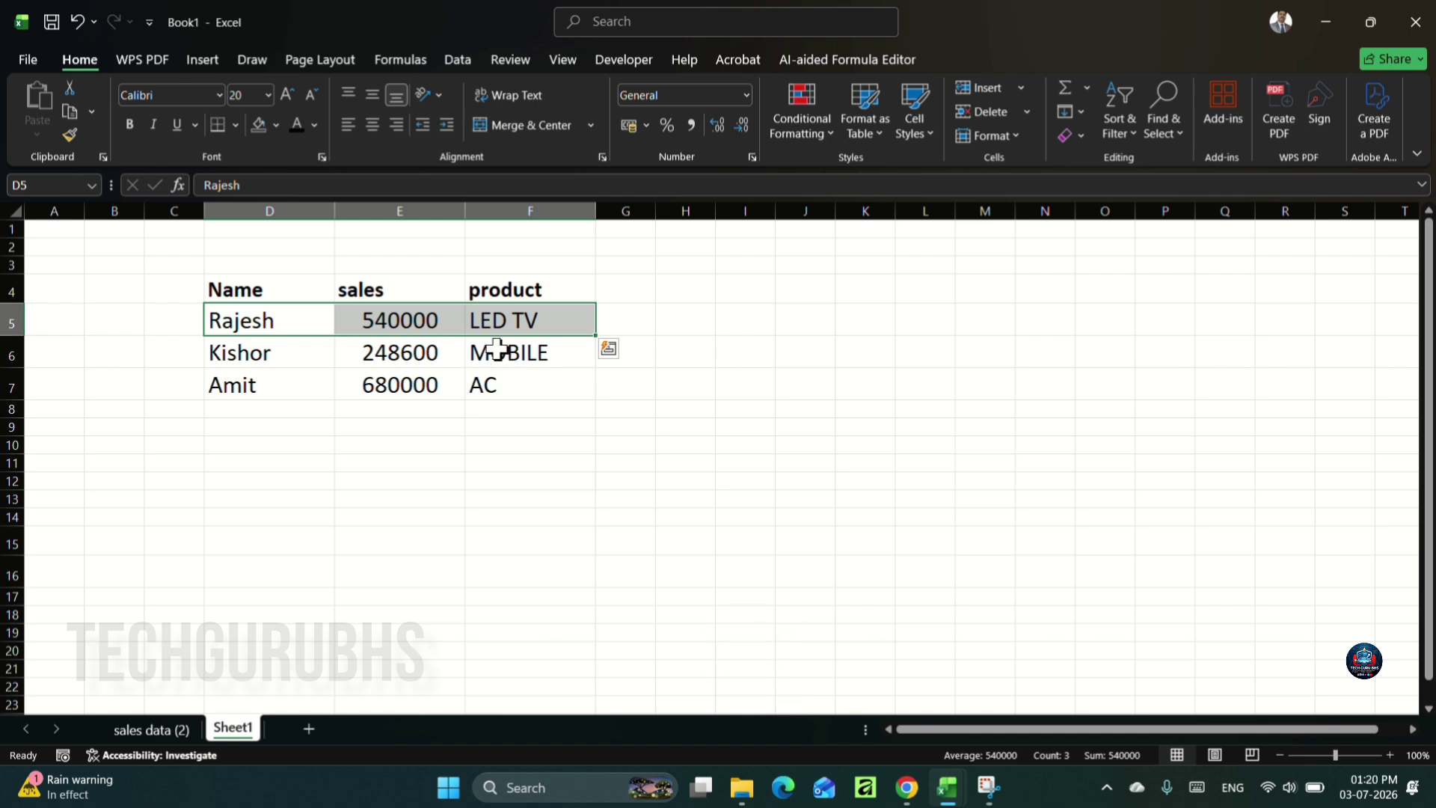
pyautogui.click(314, 125)
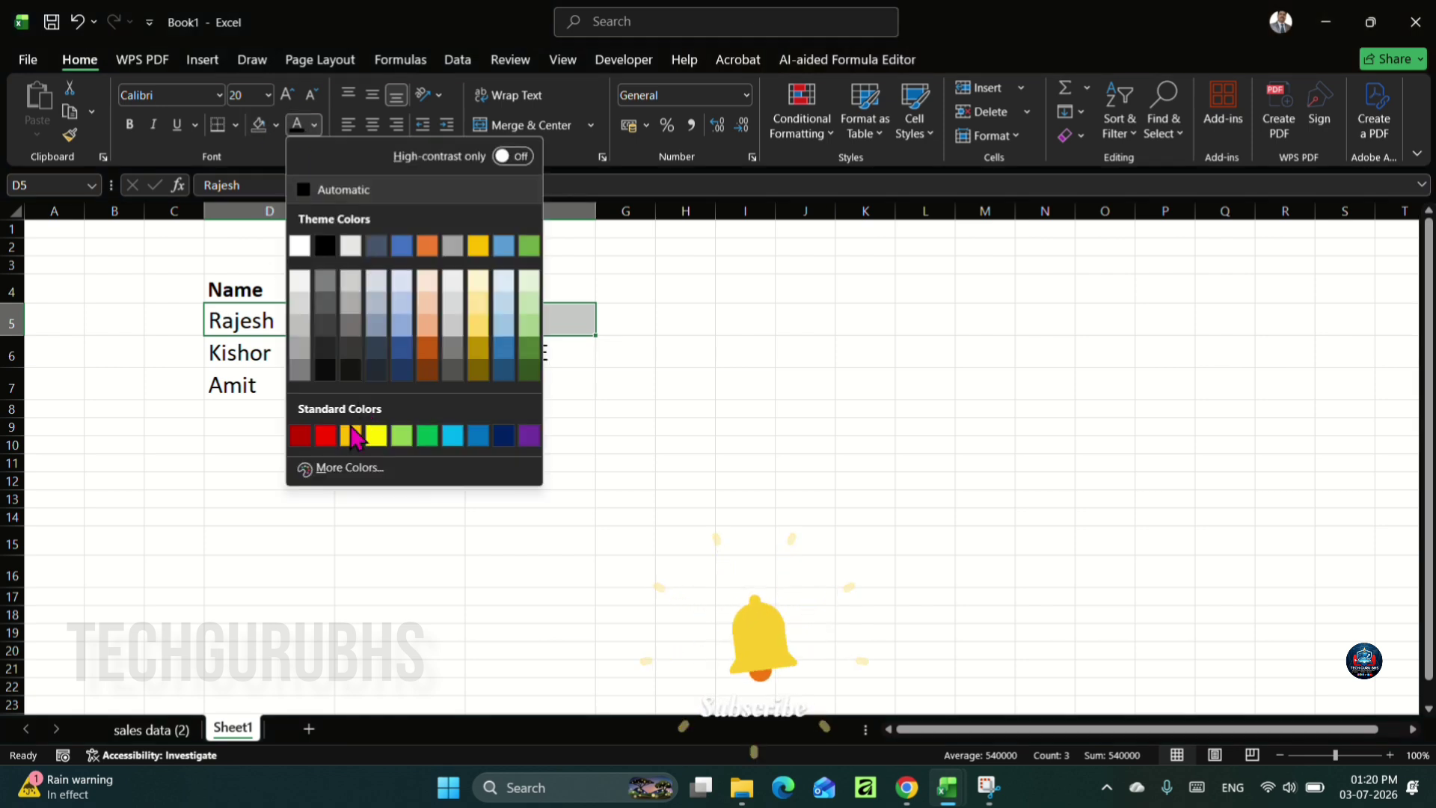
pyautogui.click(300, 434)
pyautogui.click(276, 126)
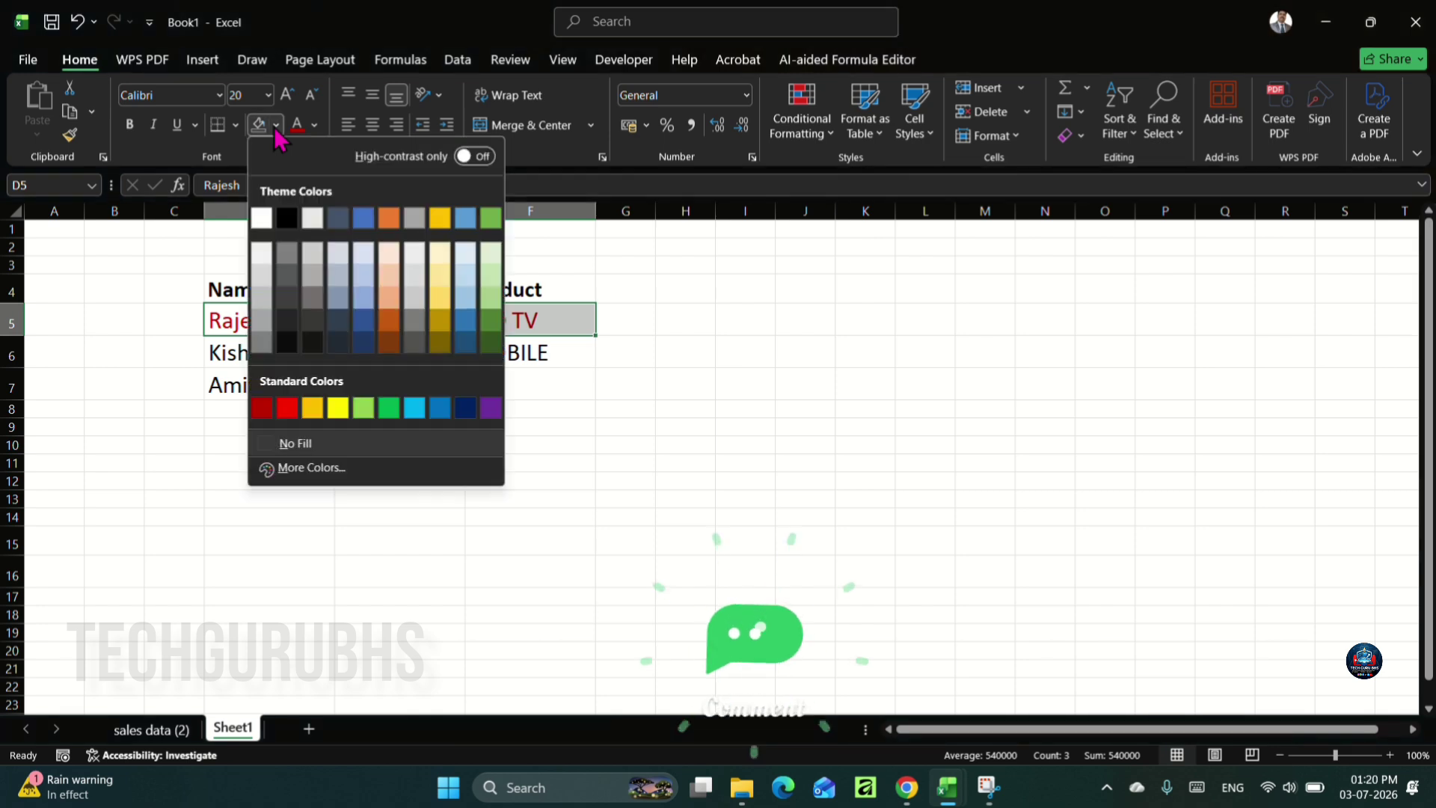
pyautogui.click(391, 409)
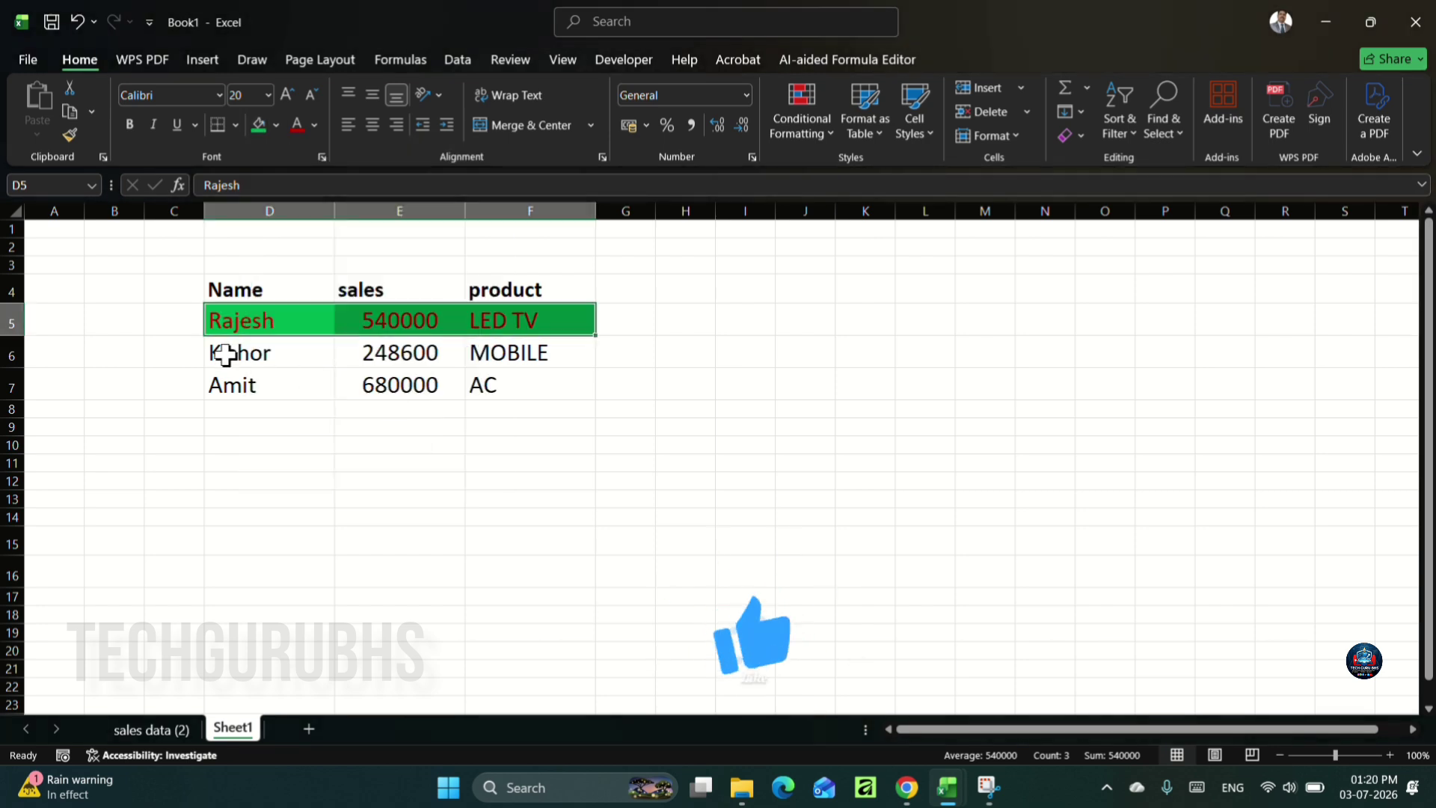
# Step: Format the second data row, D6:F6, with light blue text and a dark blue fill
pyautogui.moveTo(217, 352); pyautogui.dragTo(481, 355)
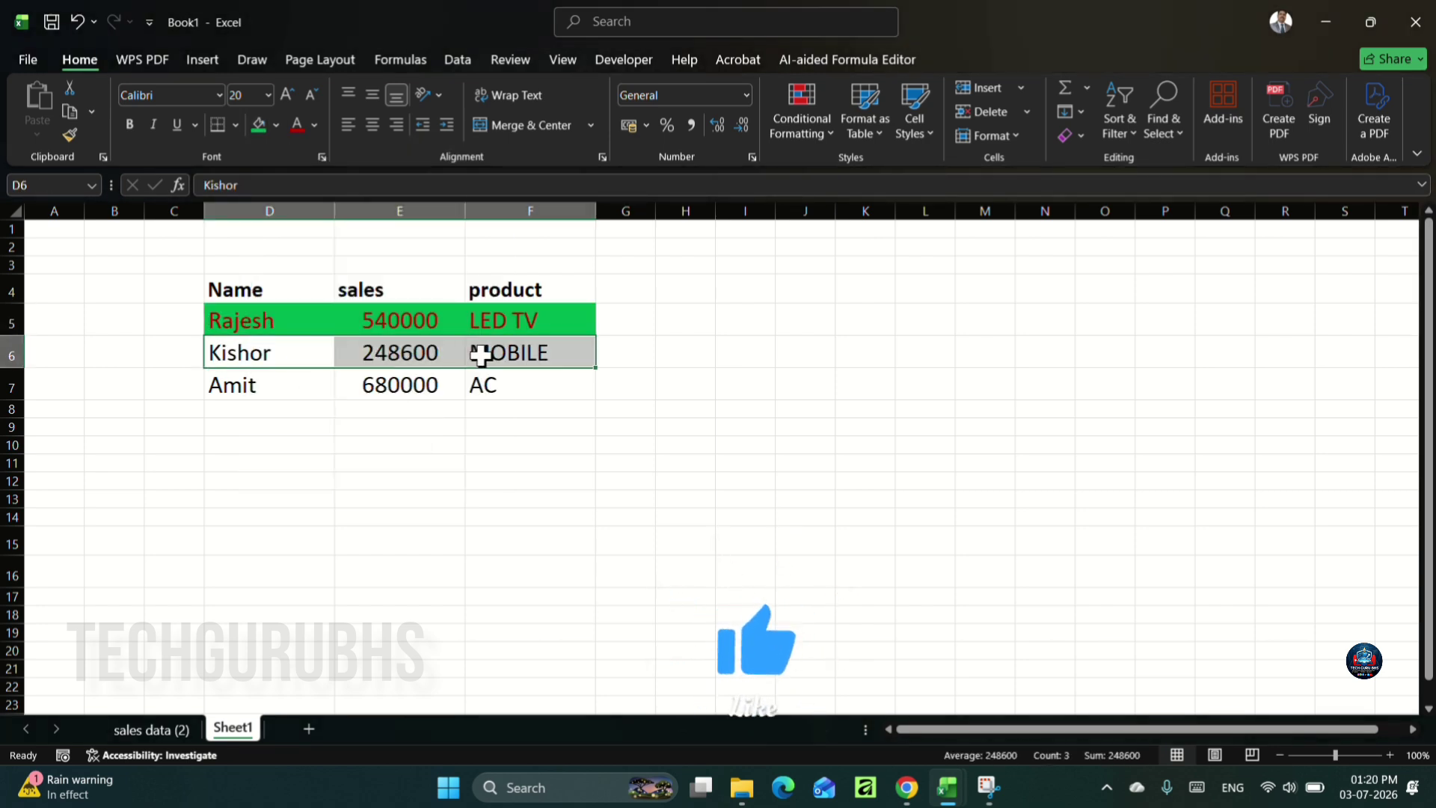
pyautogui.click(314, 125)
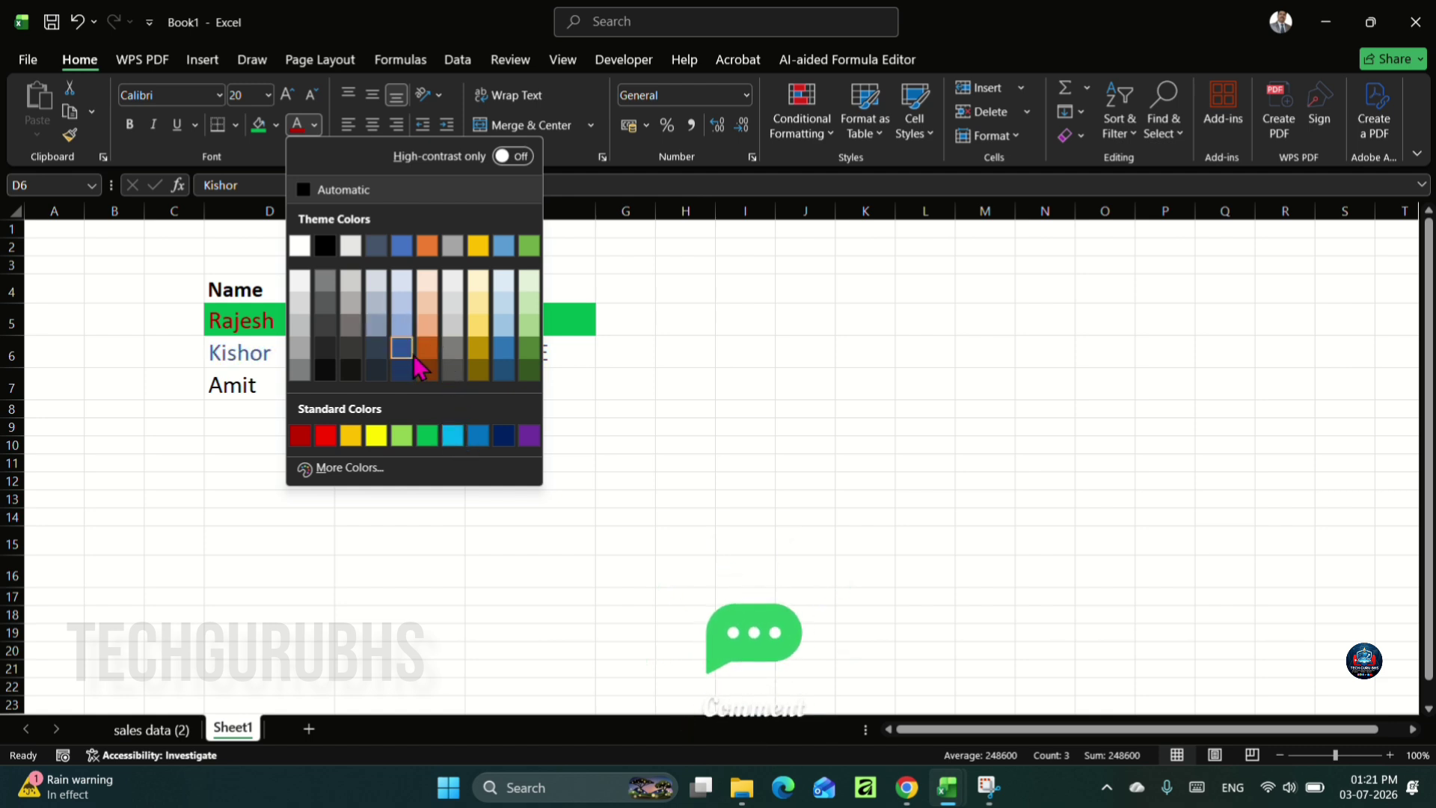
pyautogui.click(503, 329)
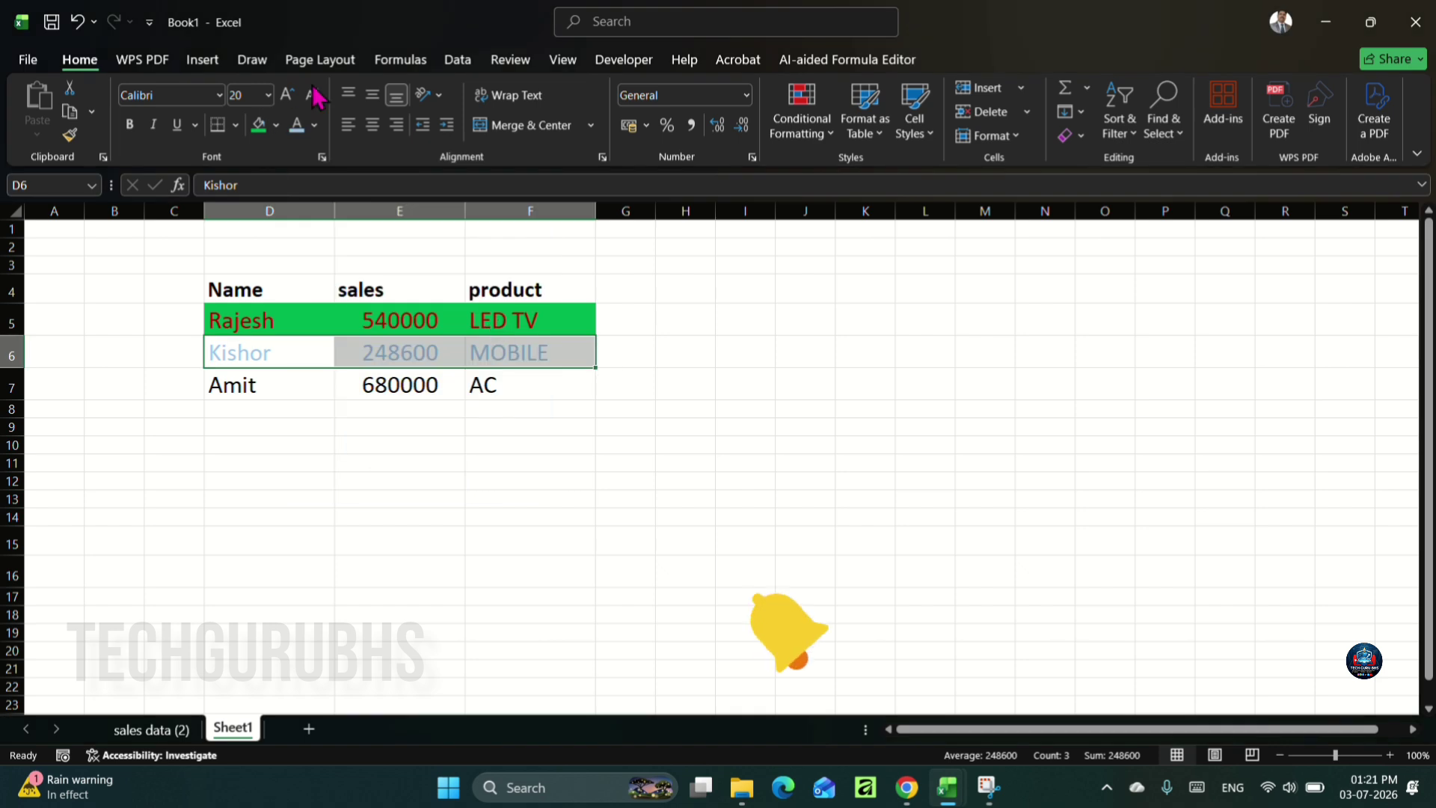
pyautogui.click(276, 125)
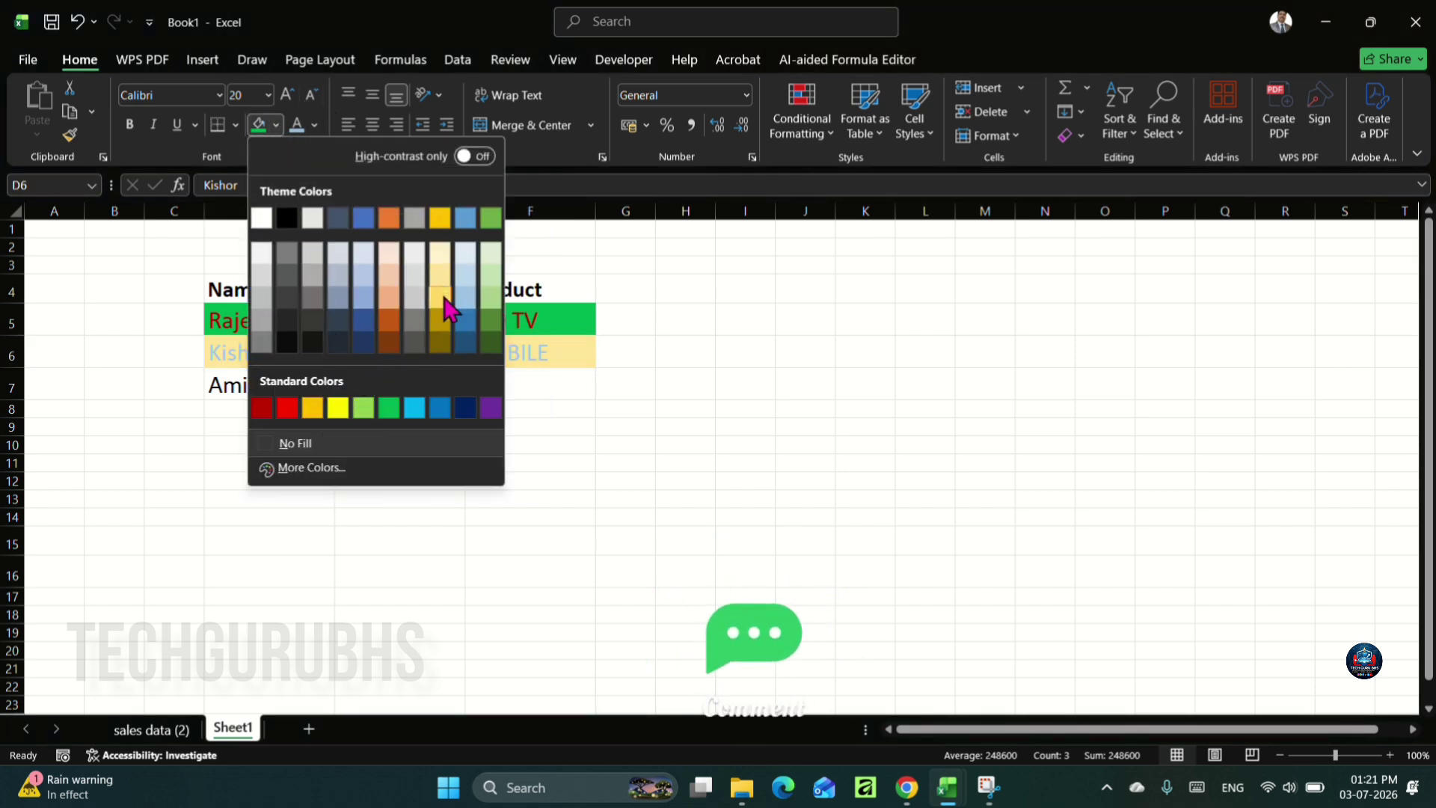
pyautogui.click(465, 407)
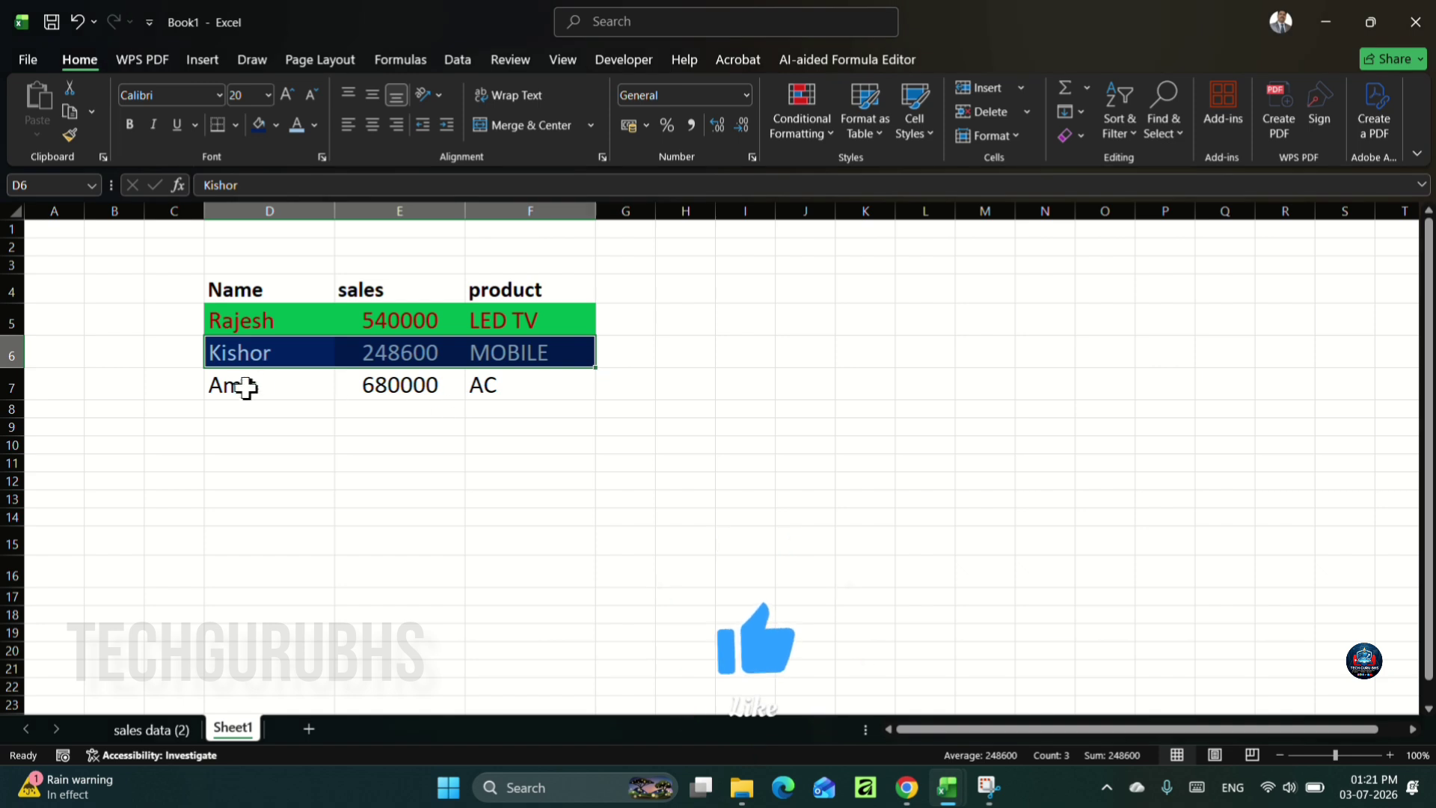
# Step: Format the third data row, D7:F7, with yellow text and a light blue fill
pyautogui.moveTo(240, 384); pyautogui.dragTo(489, 387)
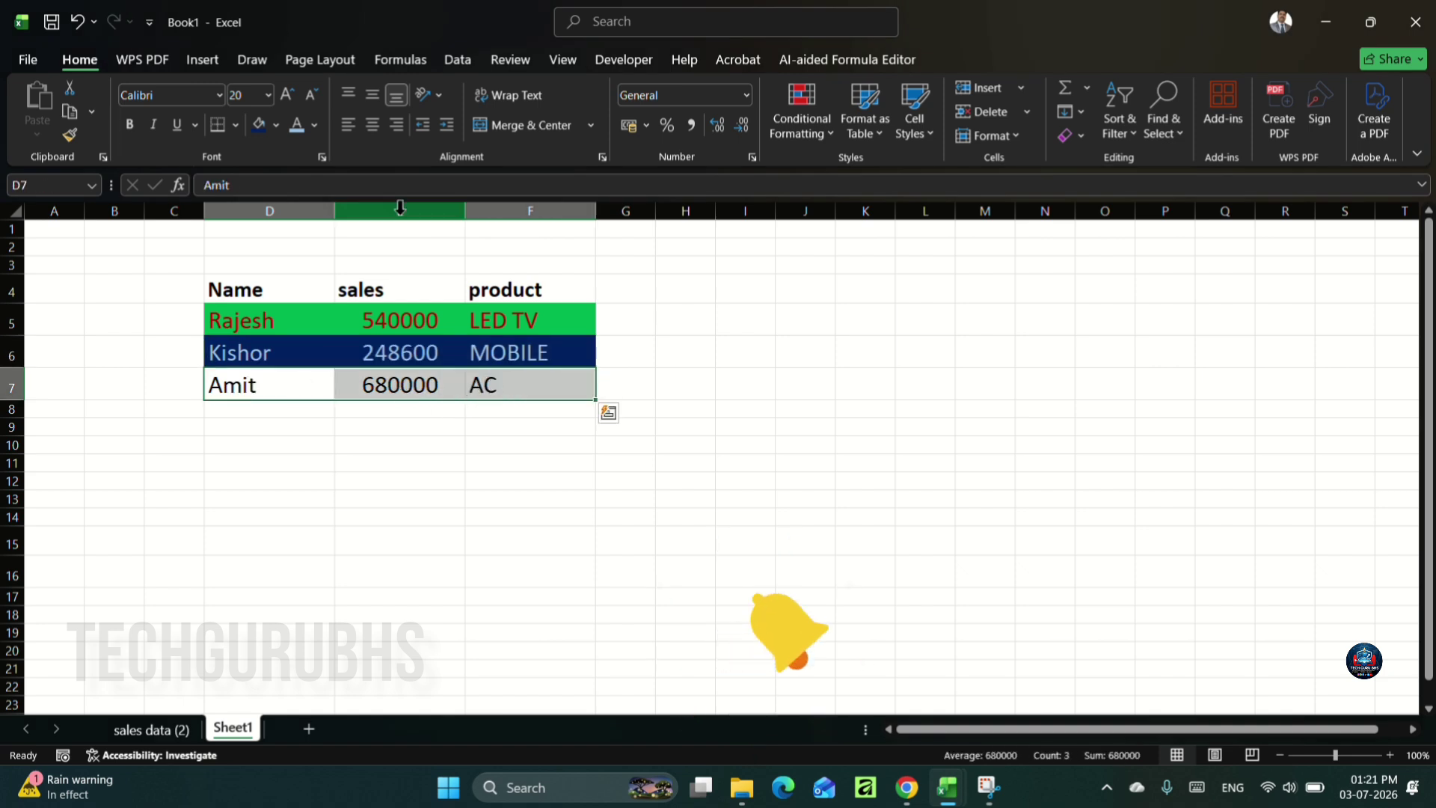
pyautogui.click(314, 124)
pyautogui.click(376, 436)
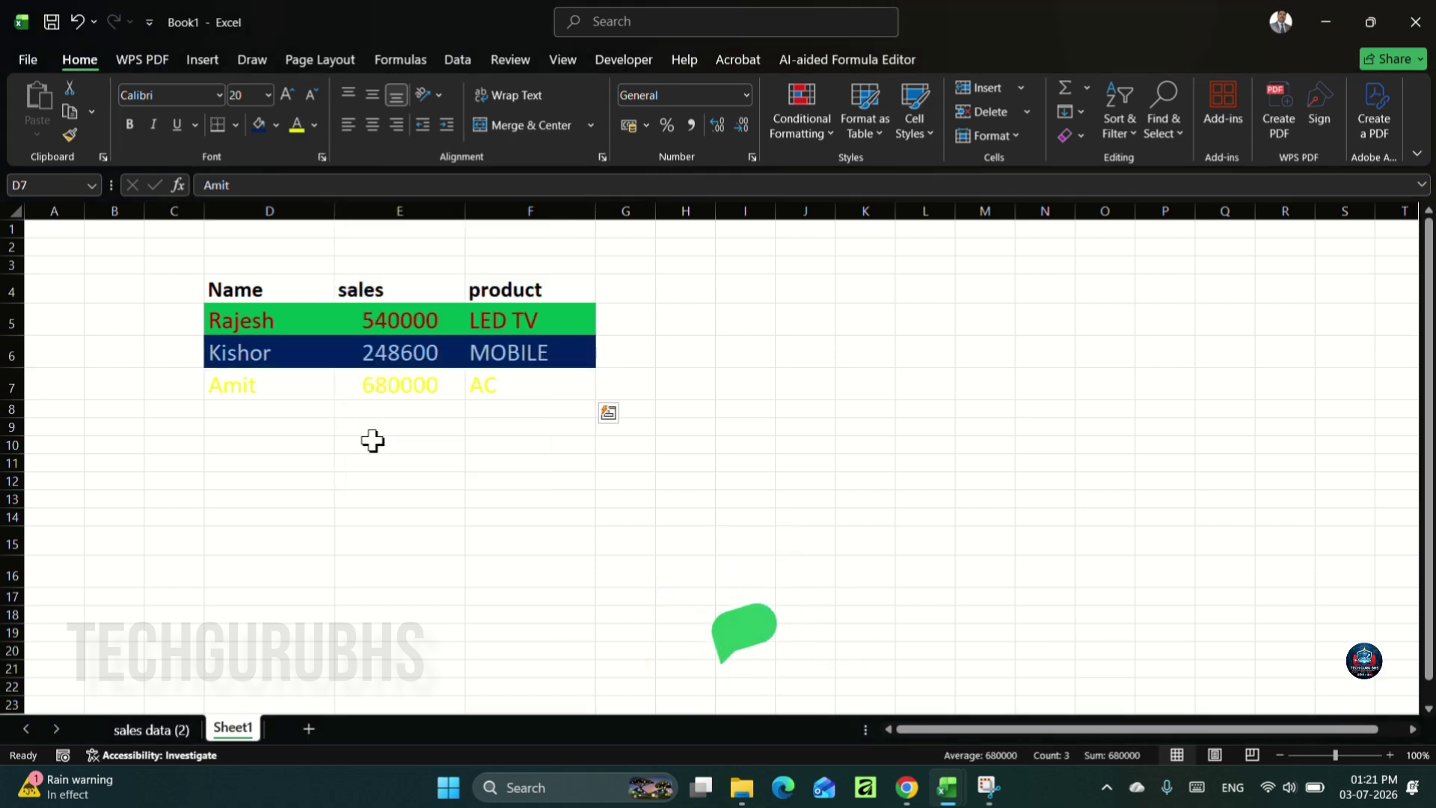
pyautogui.click(277, 127)
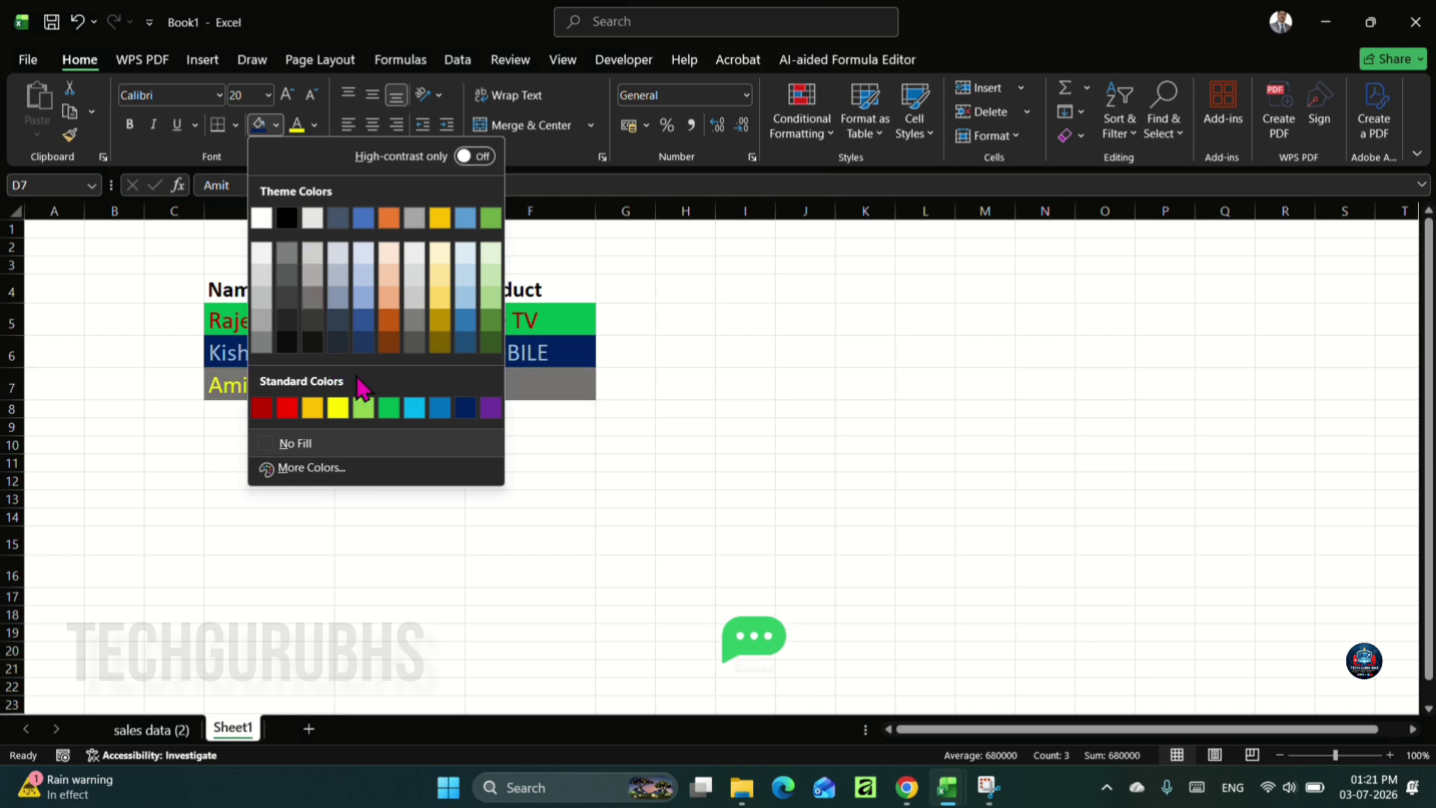
pyautogui.click(420, 411)
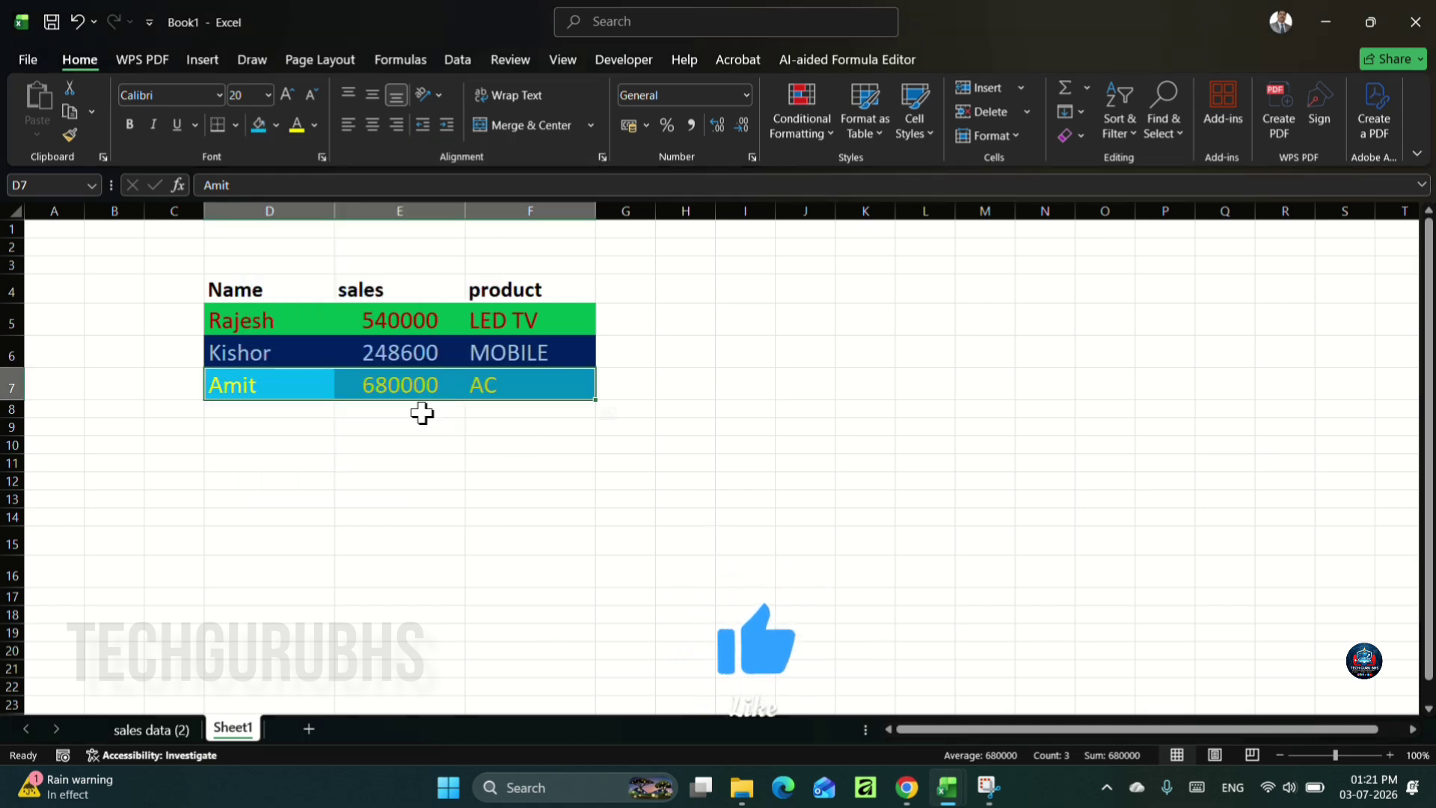
pyautogui.click(542, 446)
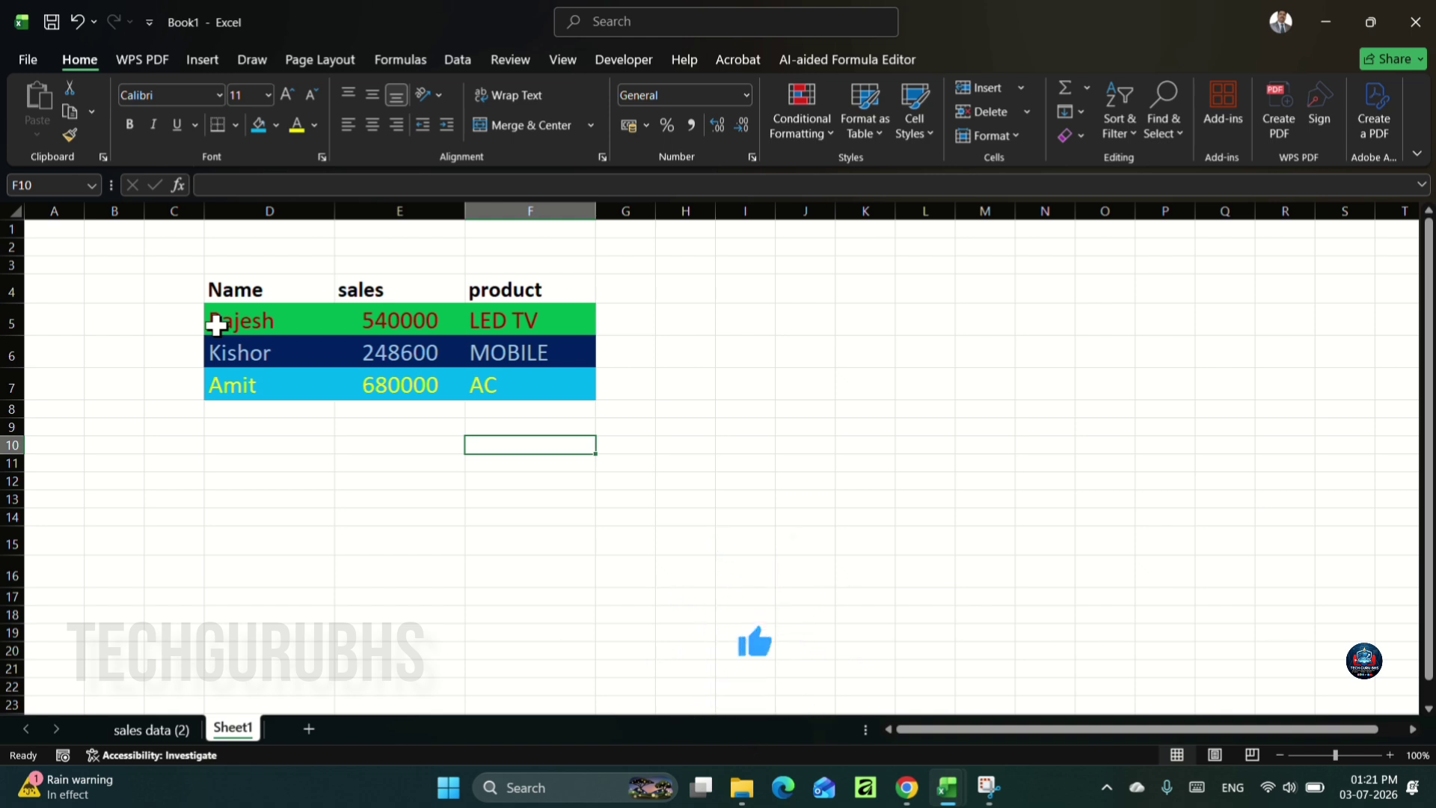
# Step: Custom-sort the table D4:F7 by the Name column on Cell Color, with the light blue color On Top
pyautogui.moveTo(212, 284); pyautogui.dragTo(504, 394)
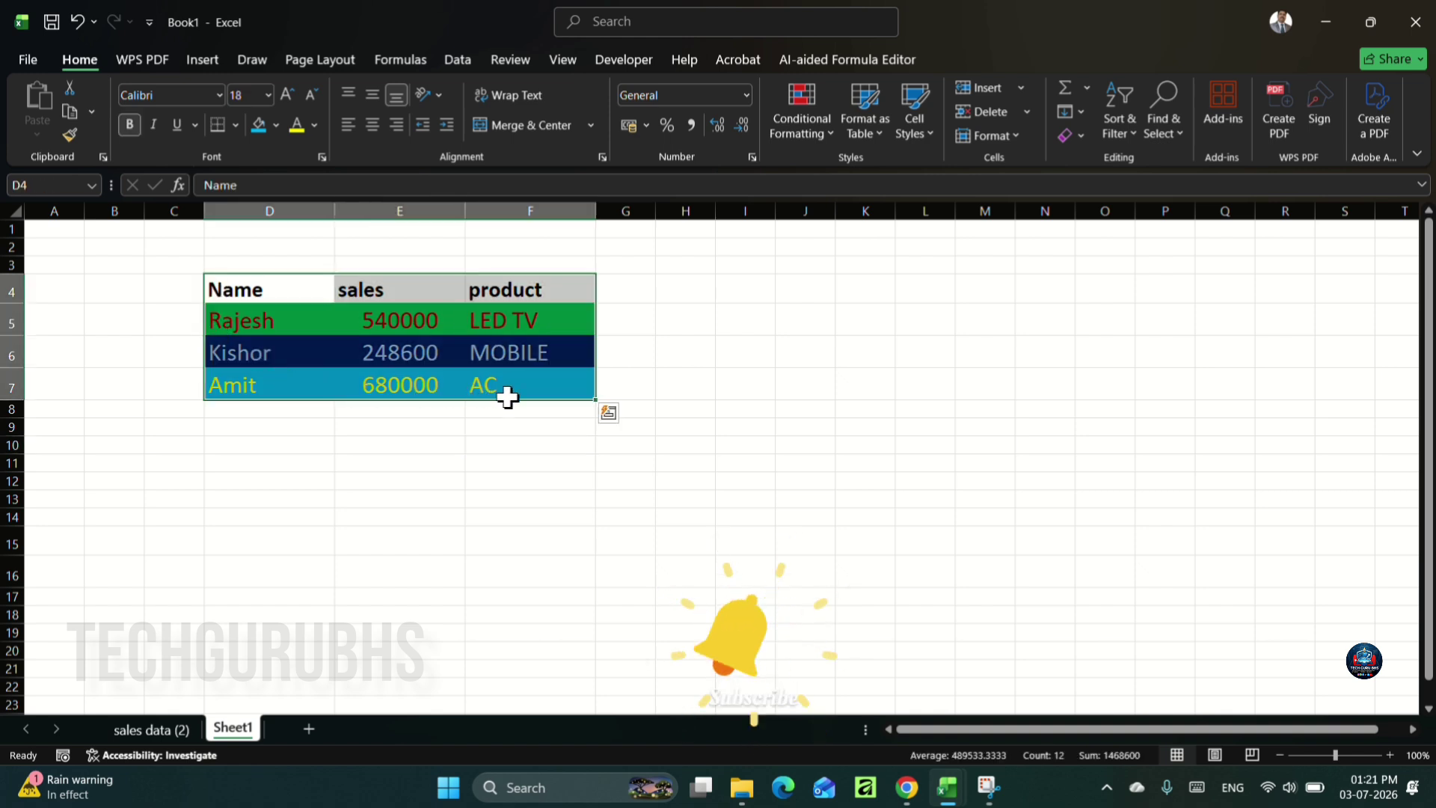
pyautogui.click(462, 63)
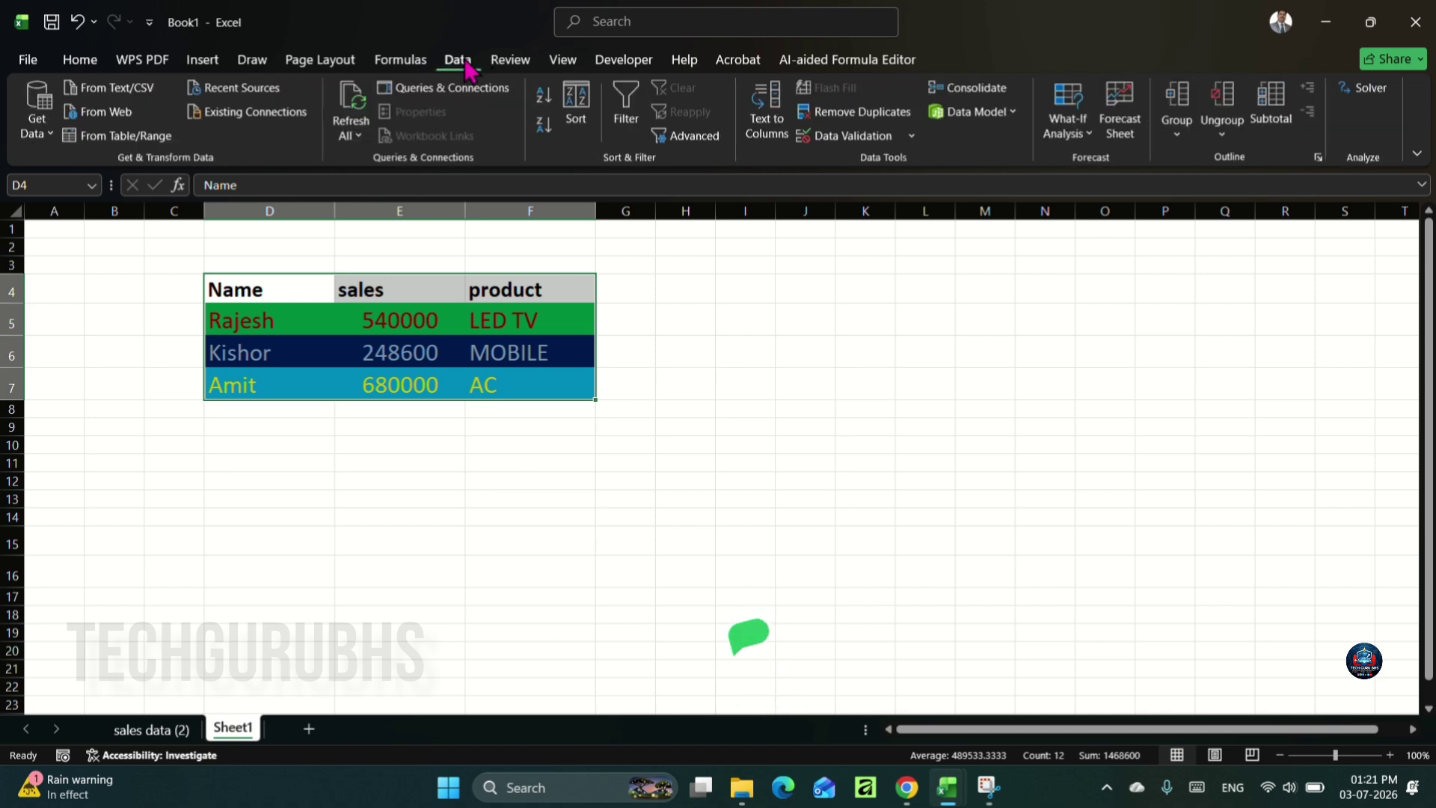
pyautogui.click(577, 113)
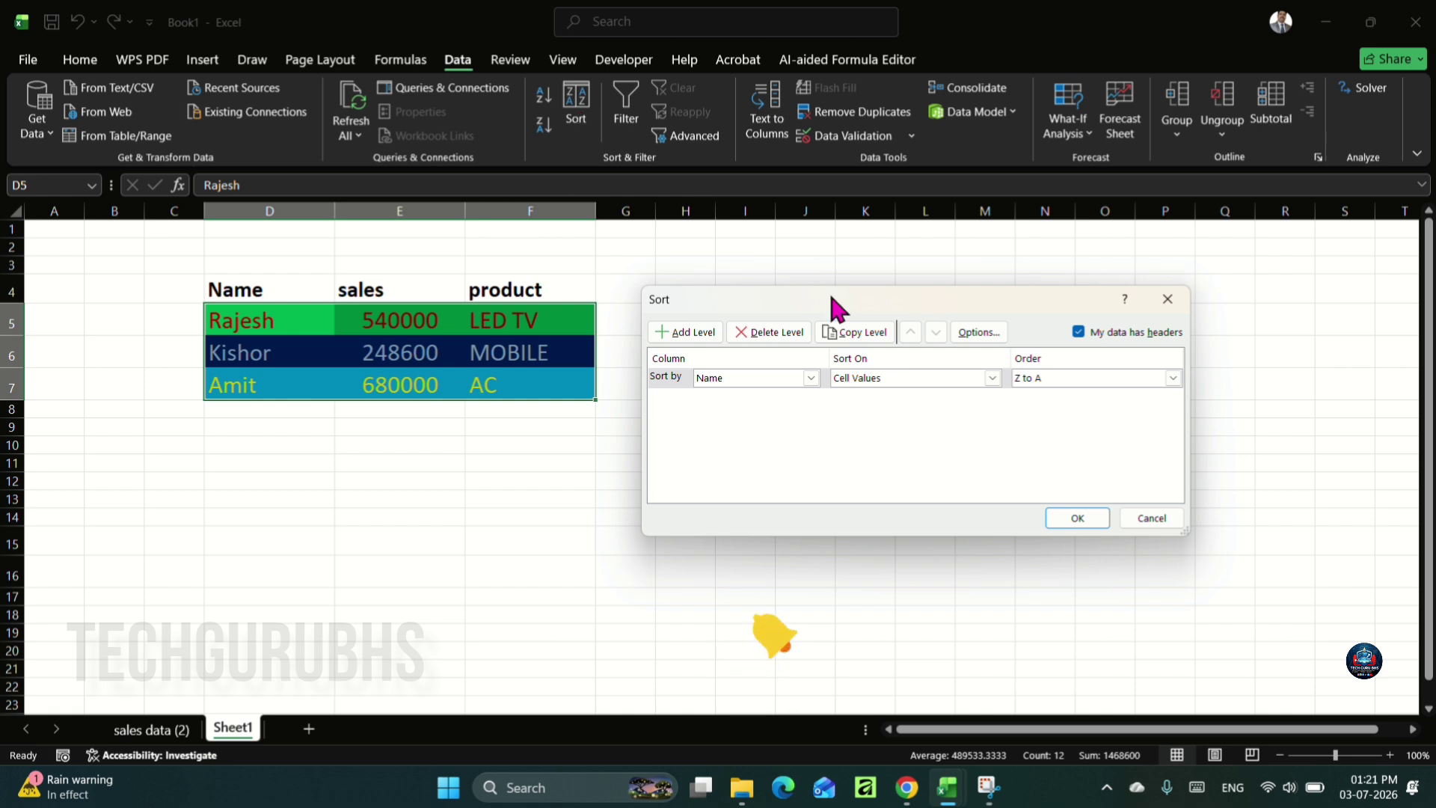
pyautogui.moveTo(833, 299); pyautogui.dragTo(799, 251)
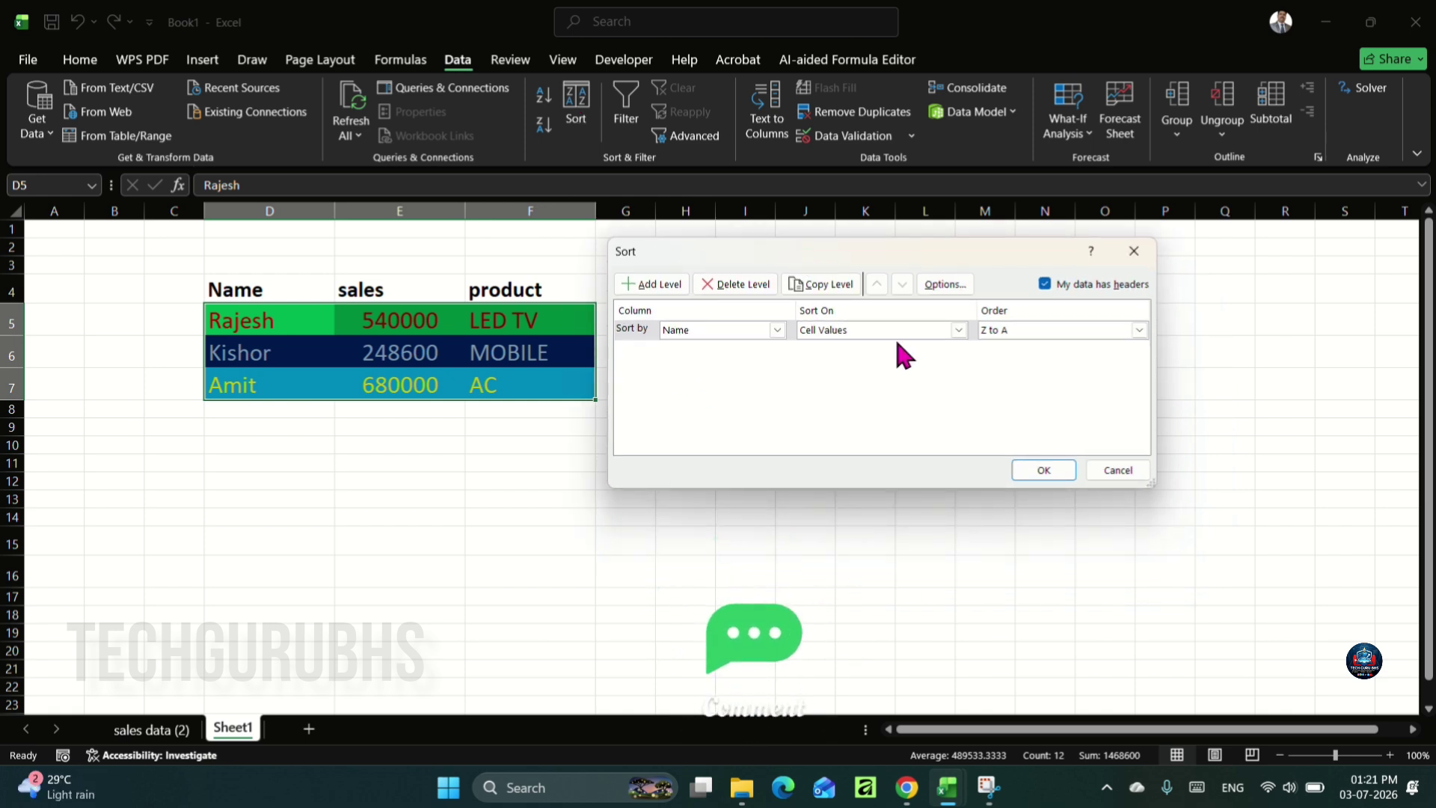
pyautogui.click(960, 327)
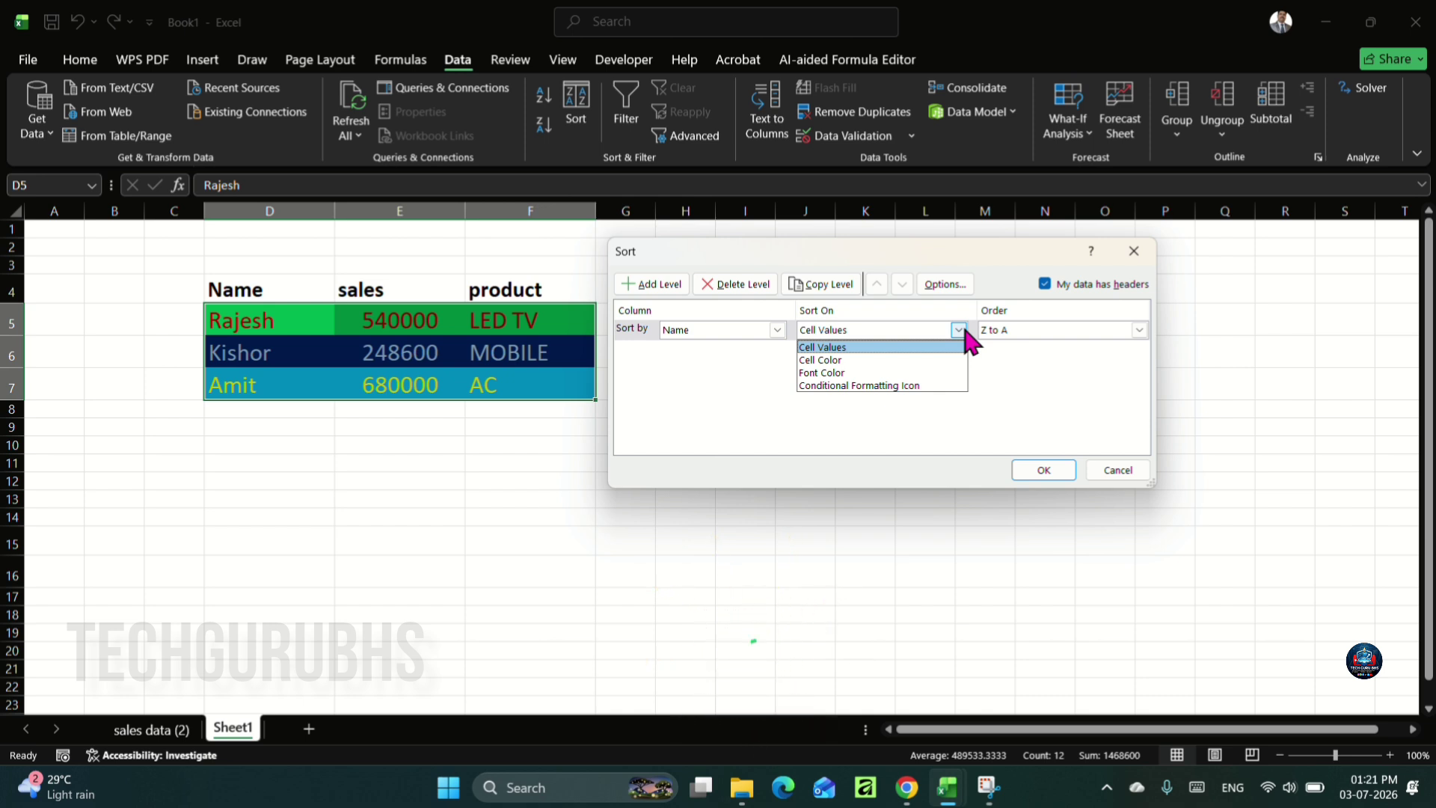
pyautogui.click(888, 362)
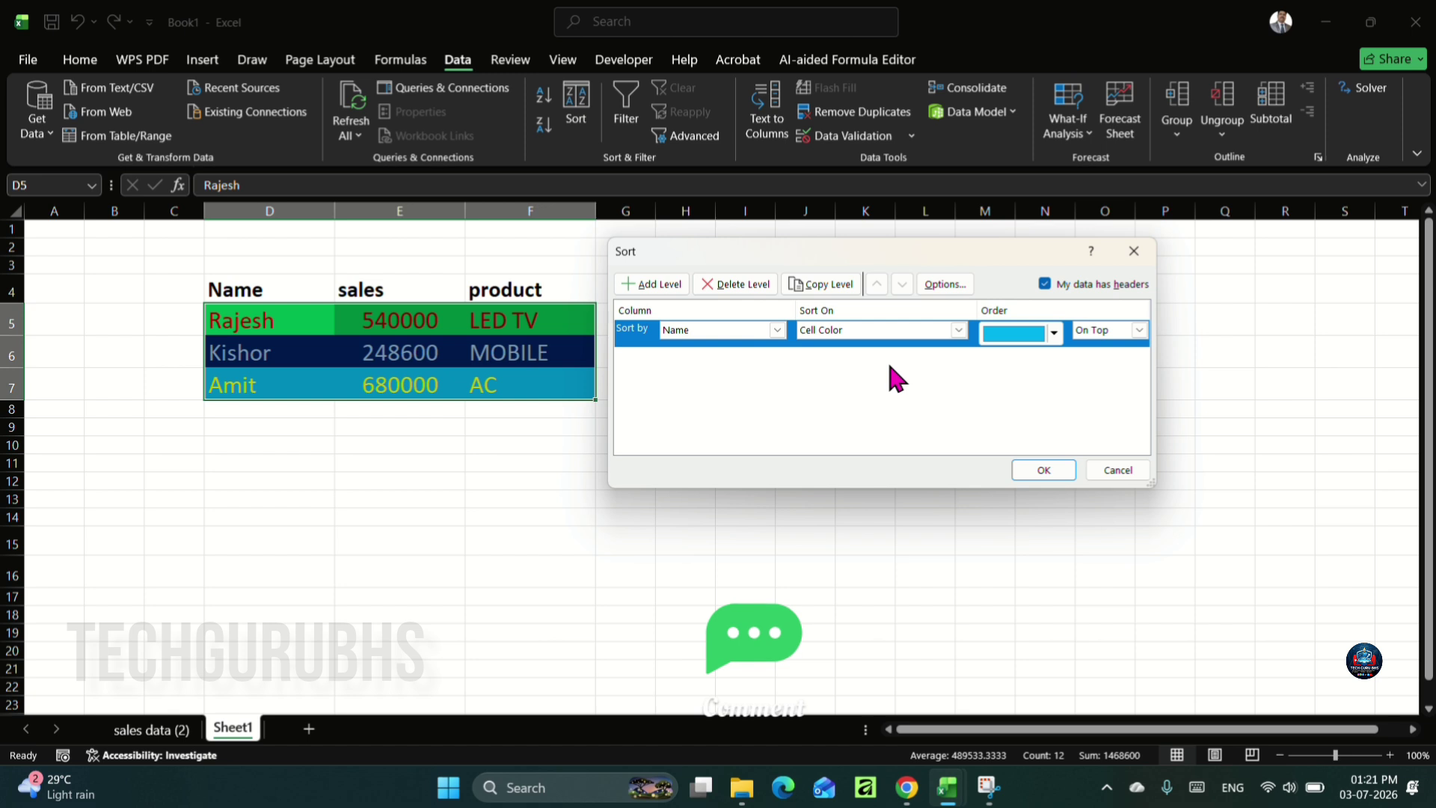
pyautogui.click(1054, 333)
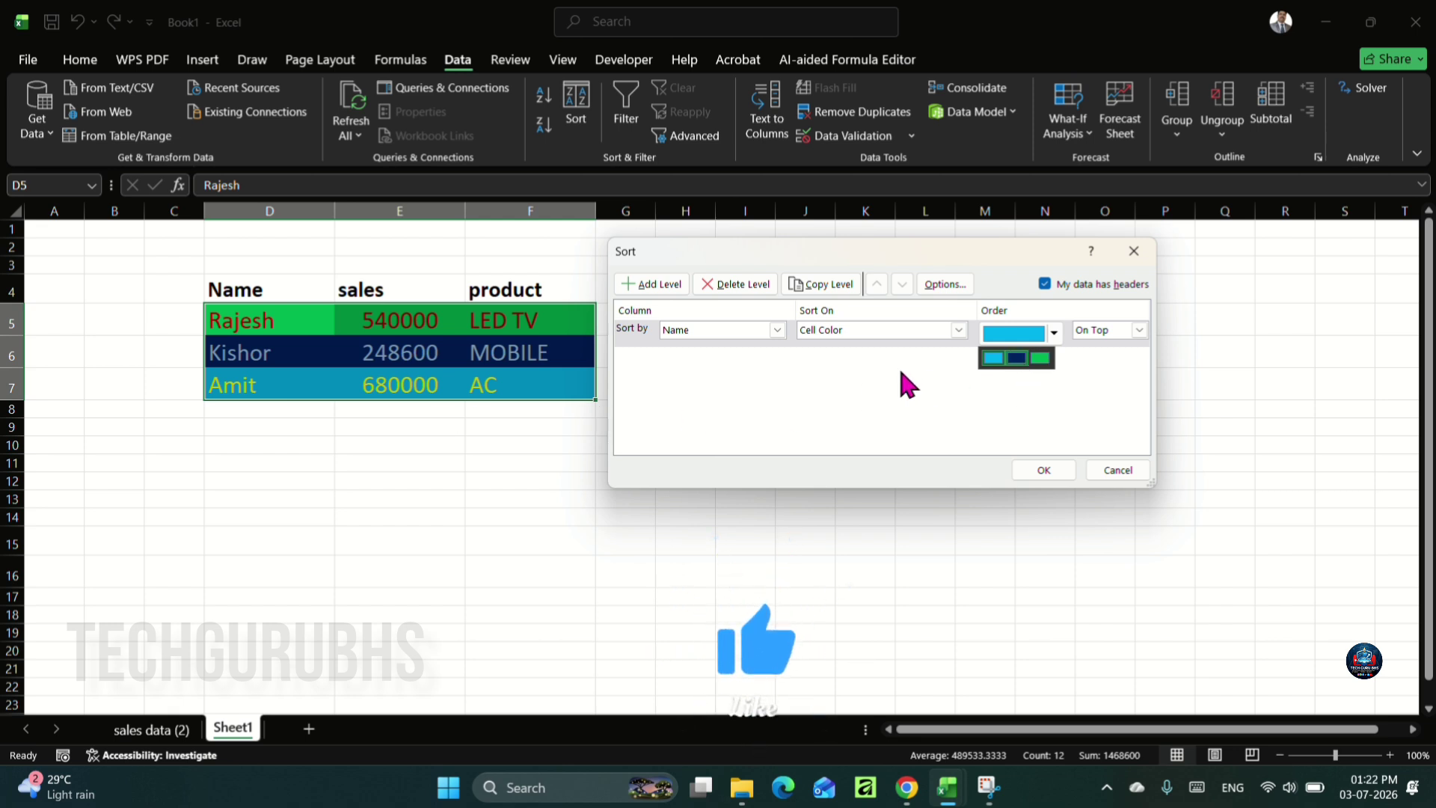
pyautogui.click(993, 359)
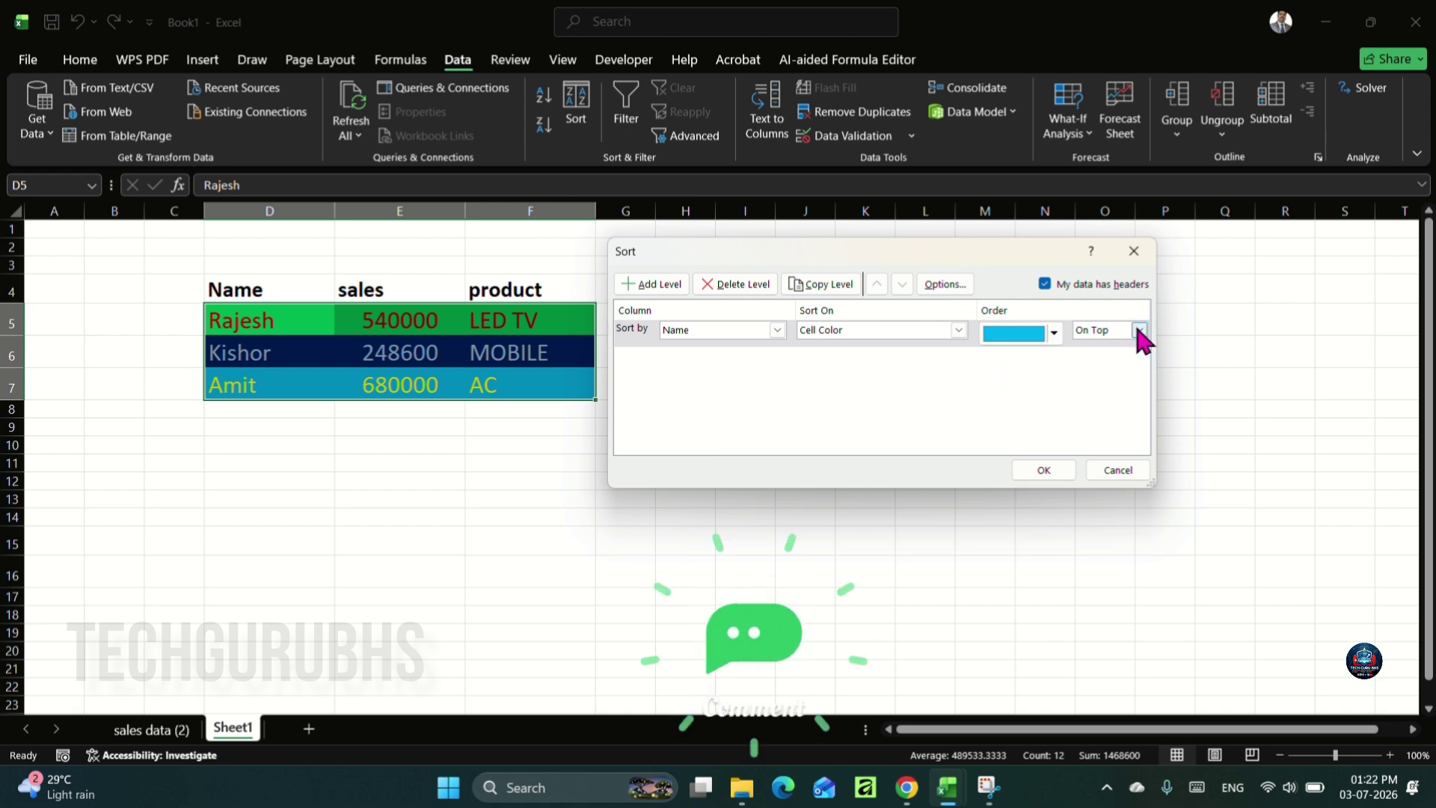
pyautogui.click(1043, 470)
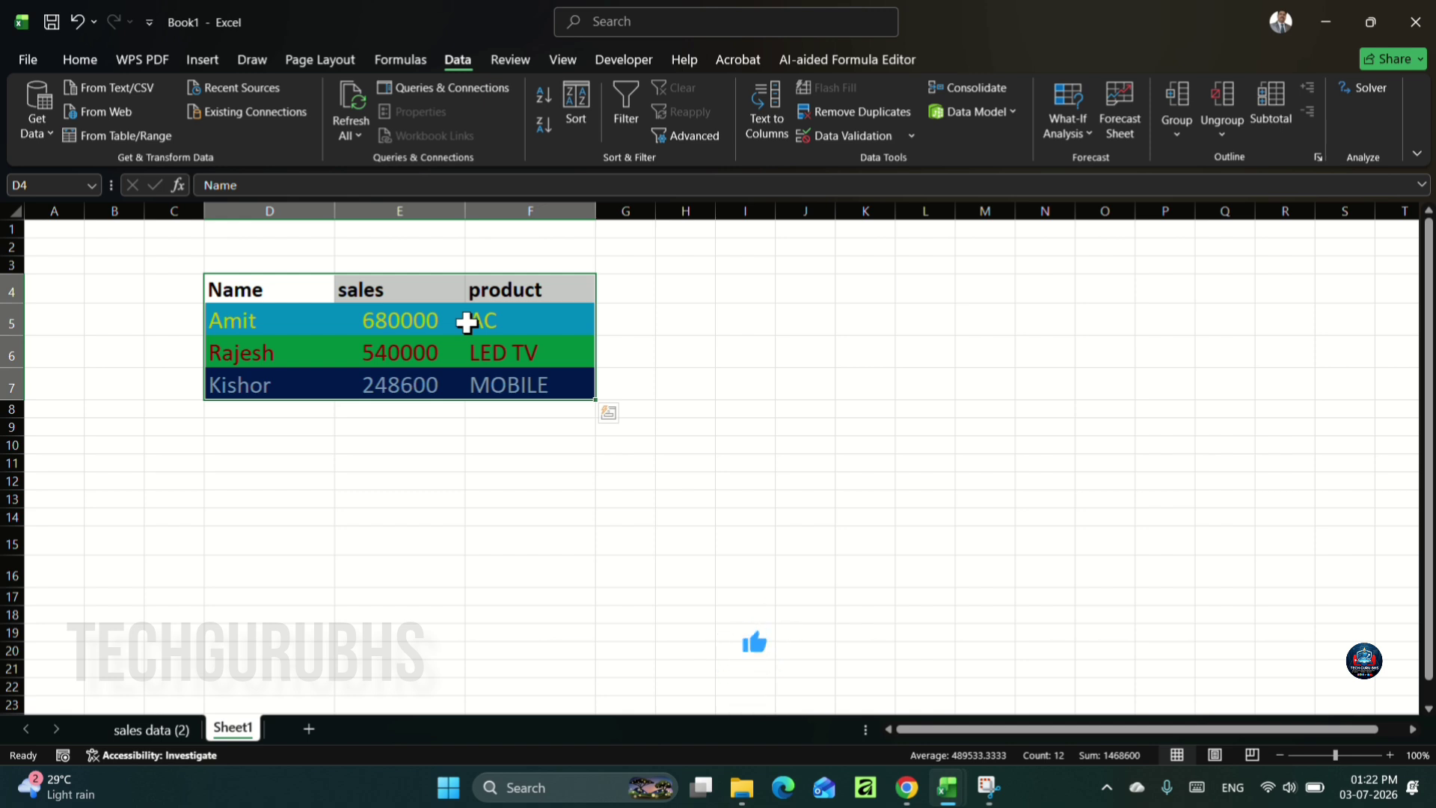
# Step: Custom-sort the table D4:F7 by the Name column on Font Color, with the light blue font color On Top
pyautogui.click(576, 104)
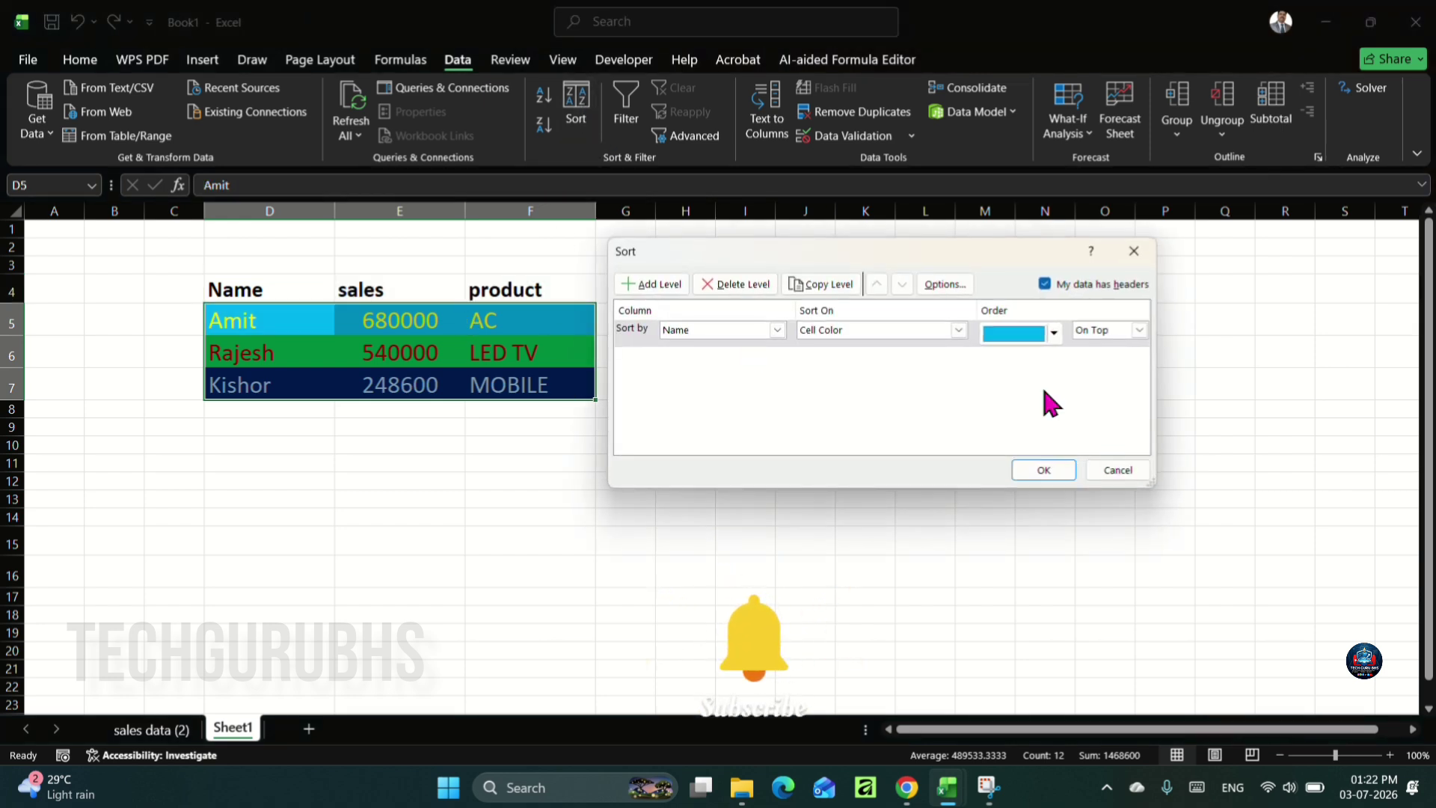
pyautogui.click(1138, 330)
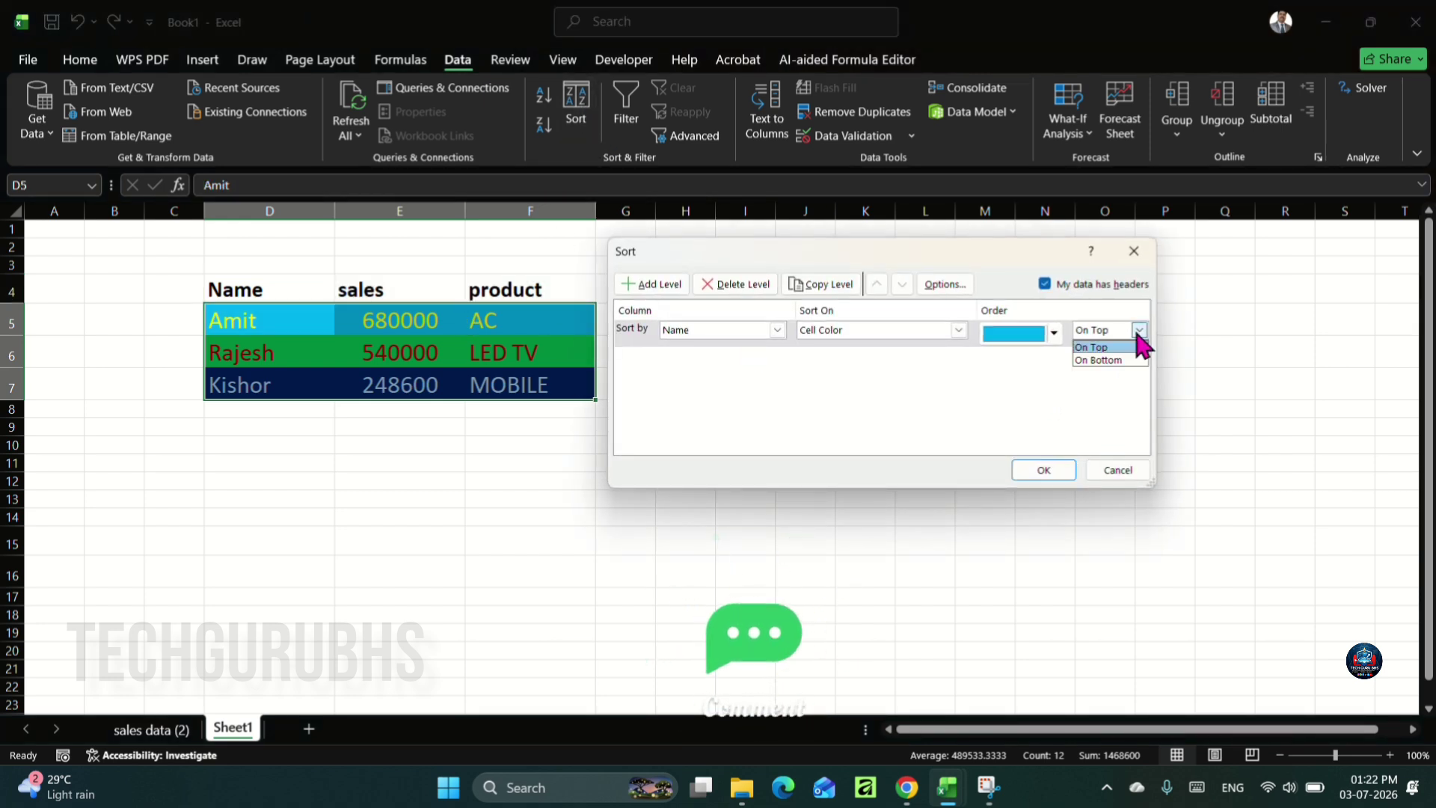
pyautogui.click(1133, 326)
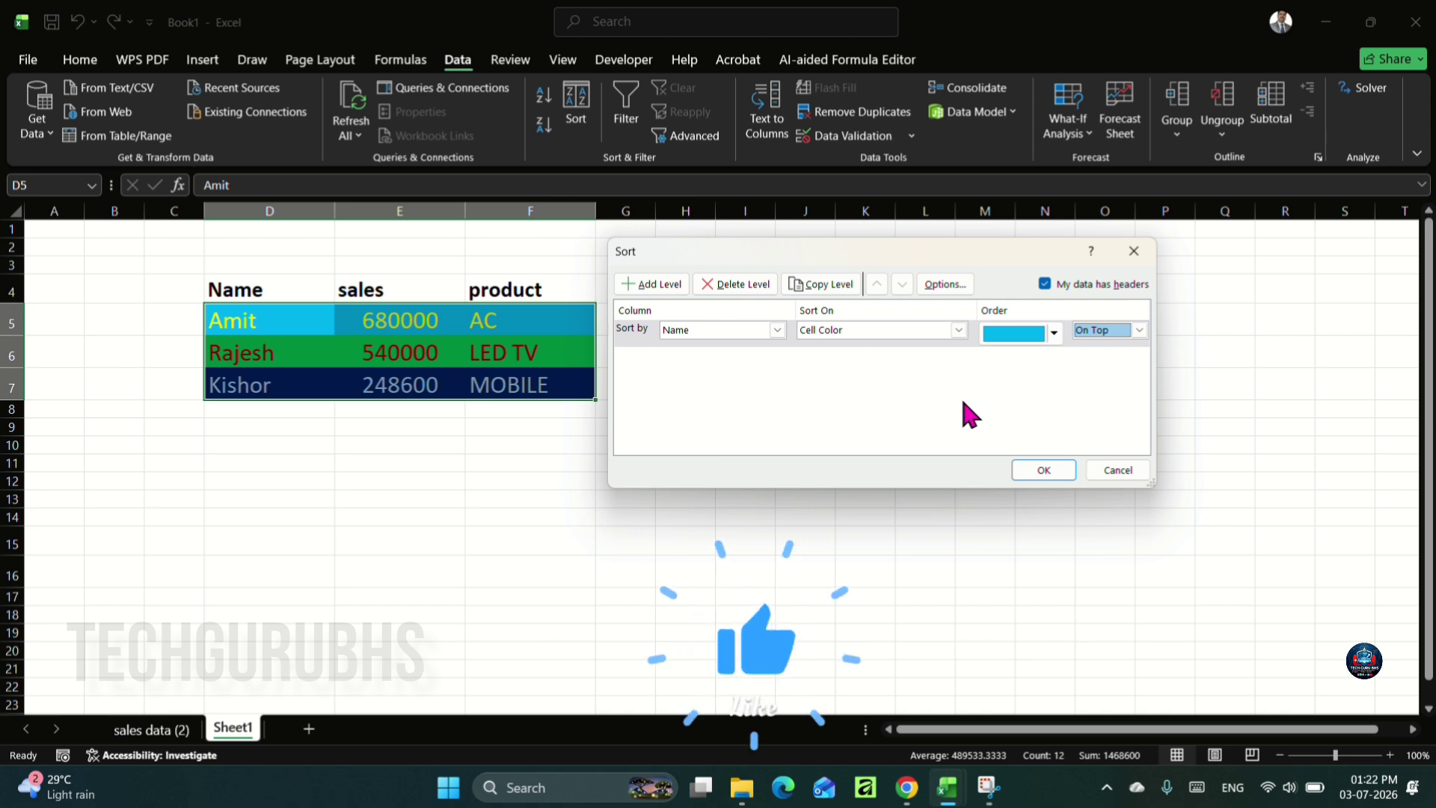
pyautogui.click(959, 330)
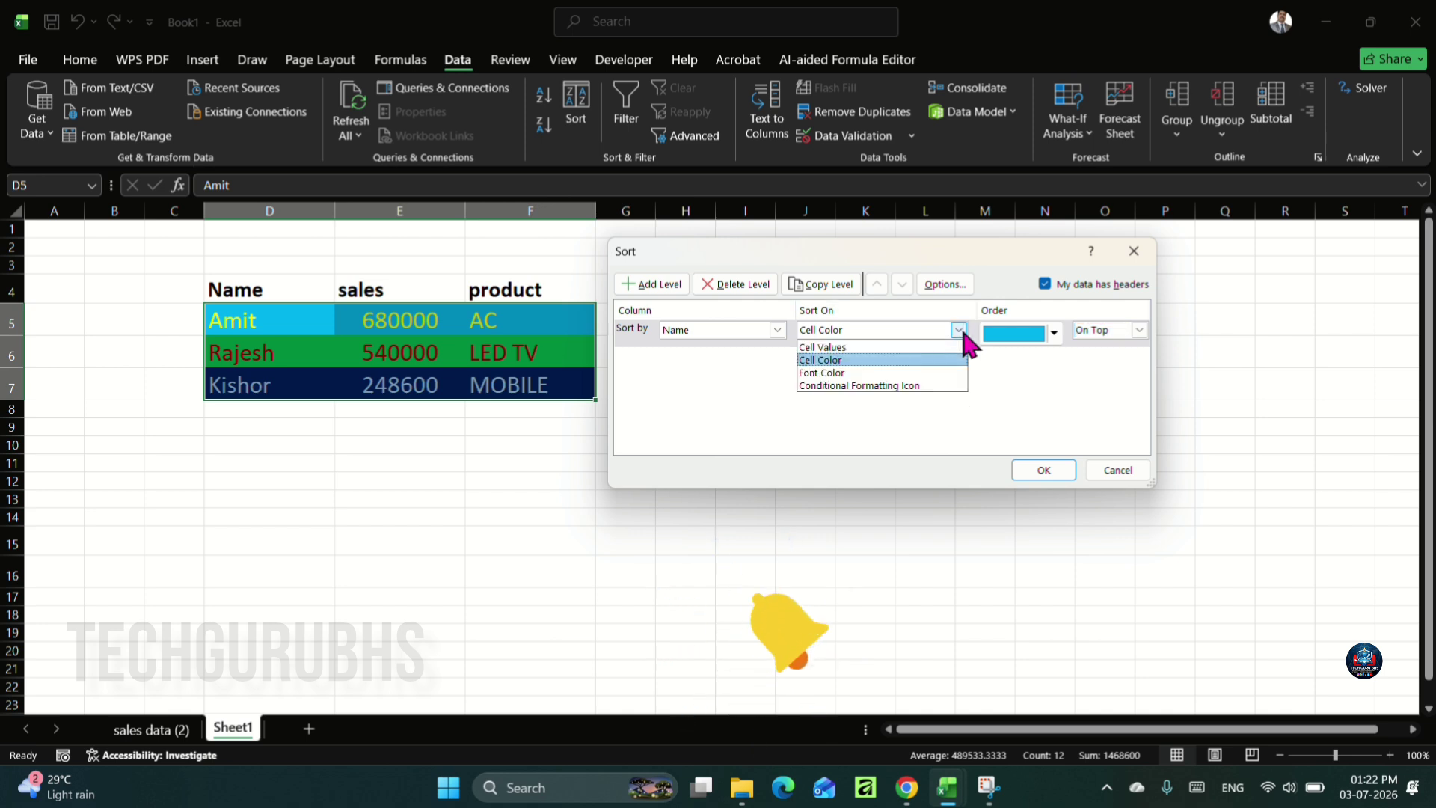
pyautogui.click(890, 372)
pyautogui.click(1053, 333)
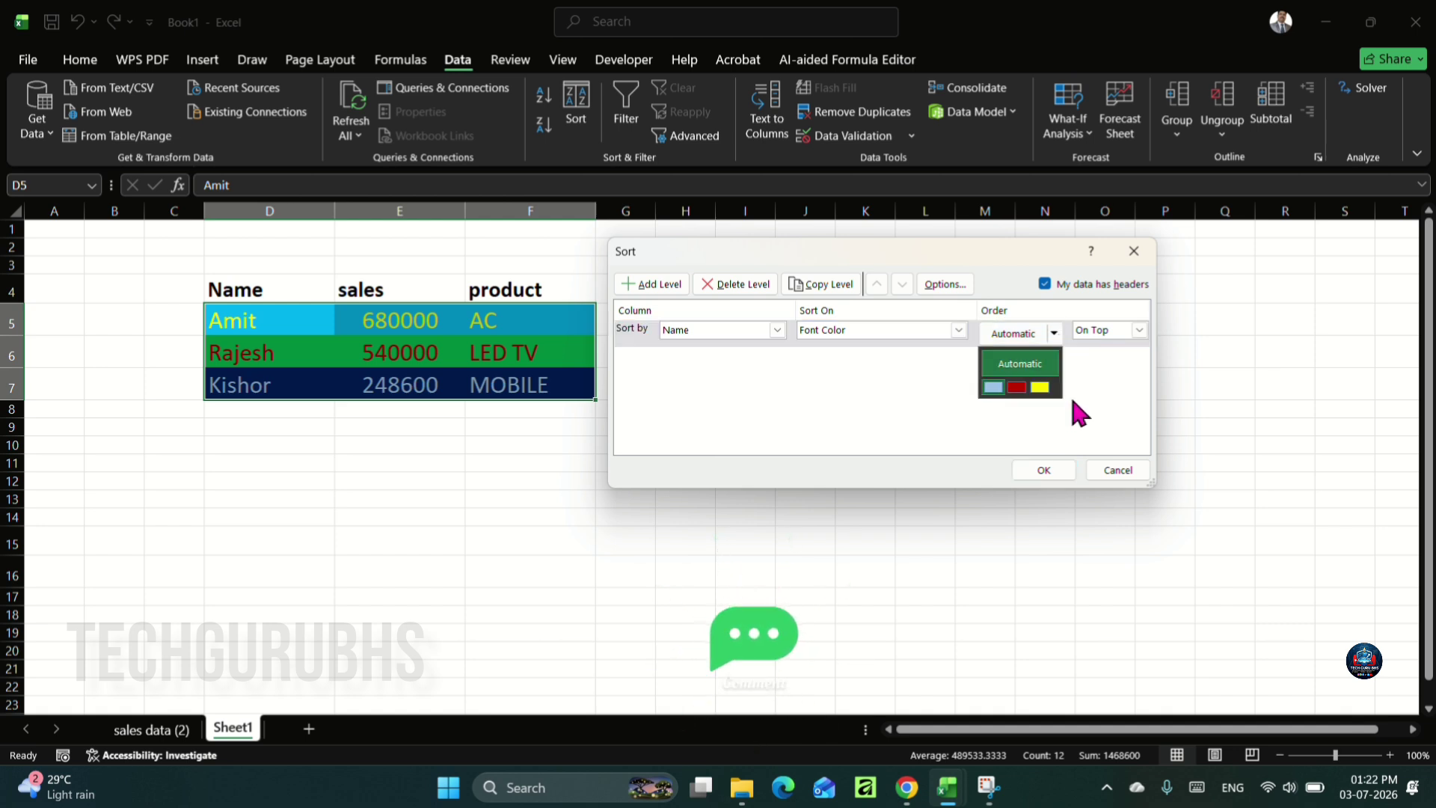
pyautogui.click(993, 387)
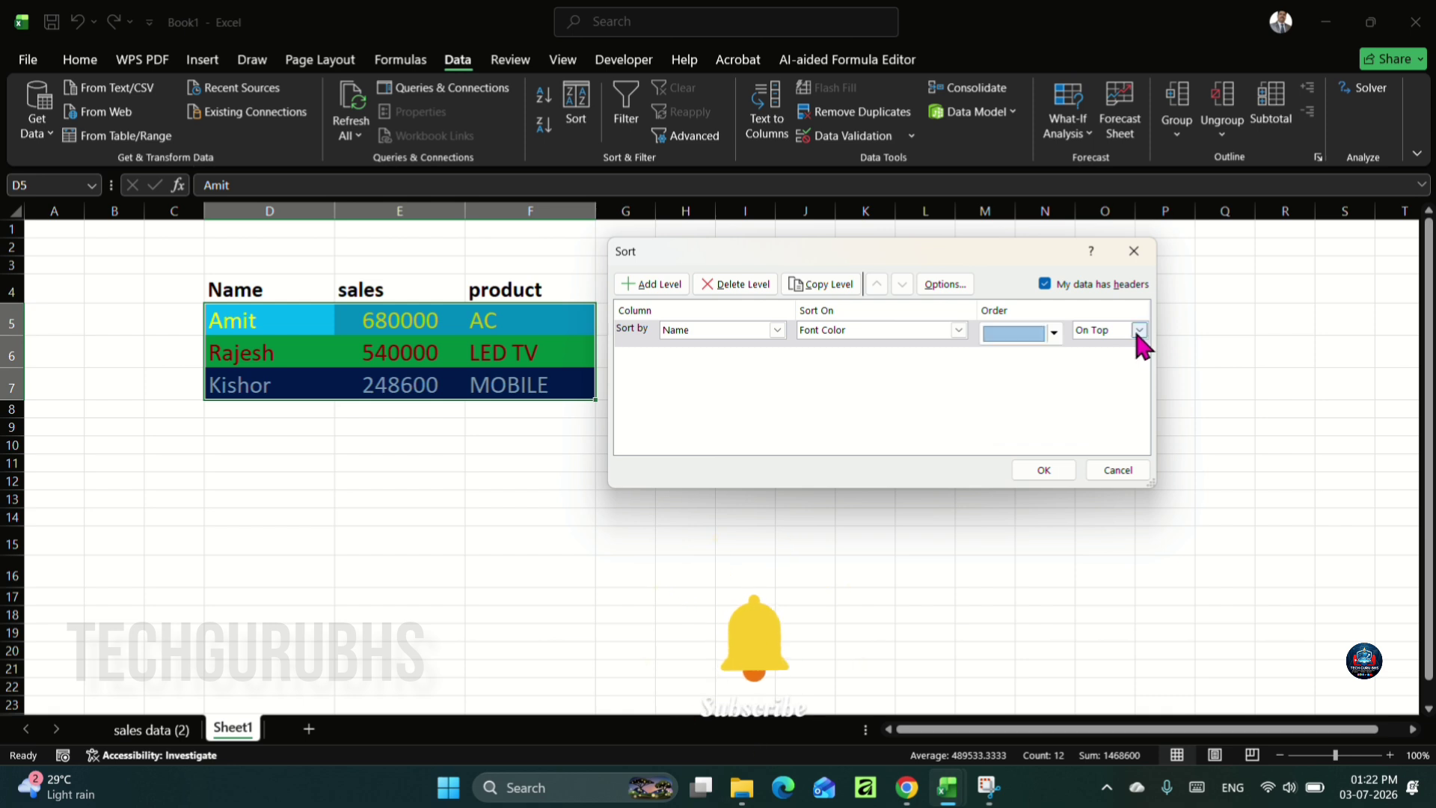
pyautogui.click(1044, 468)
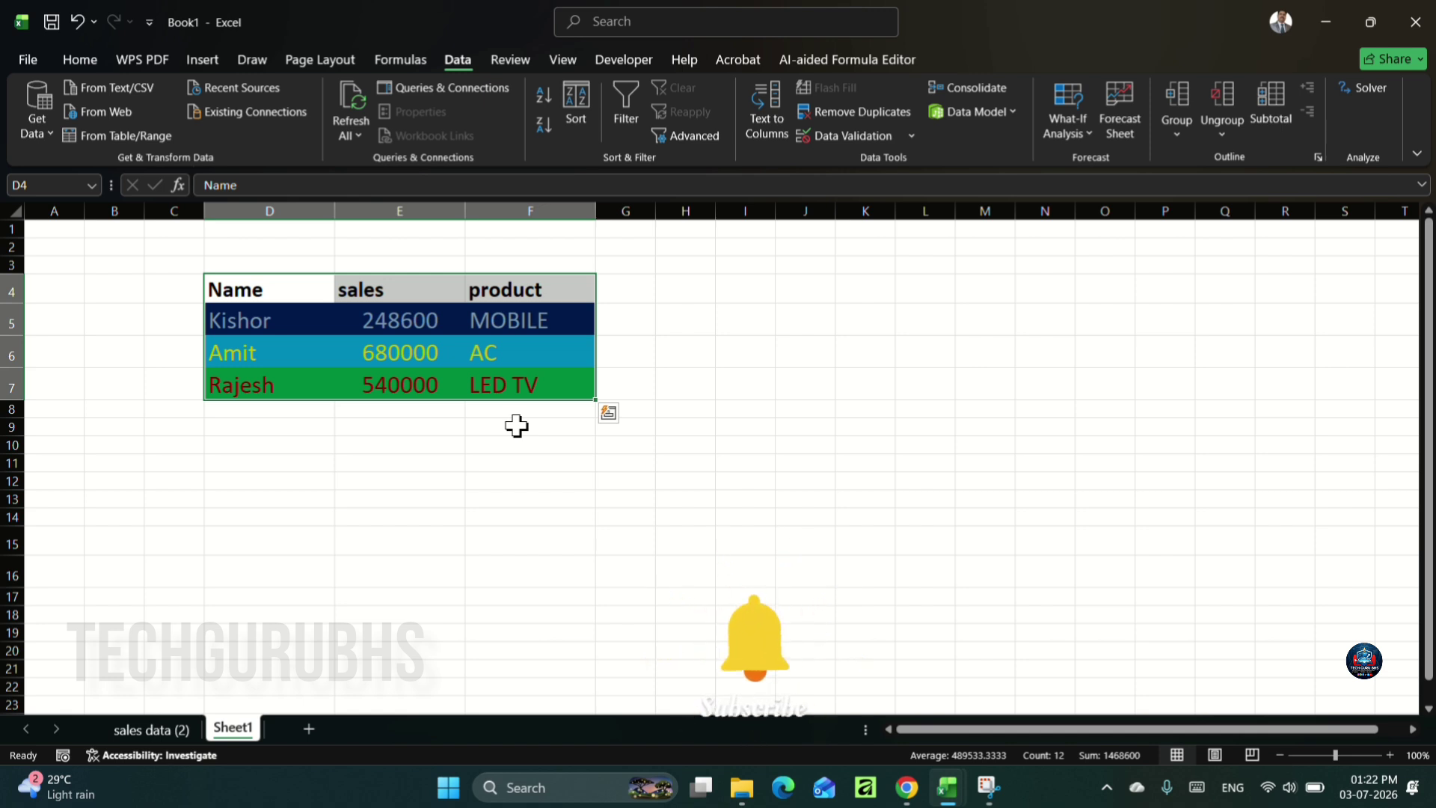
# Step: Turn on filtering for D4:F7, filter the Name column to only the AC seller's record, and undo that filter
pyautogui.click(626, 104)
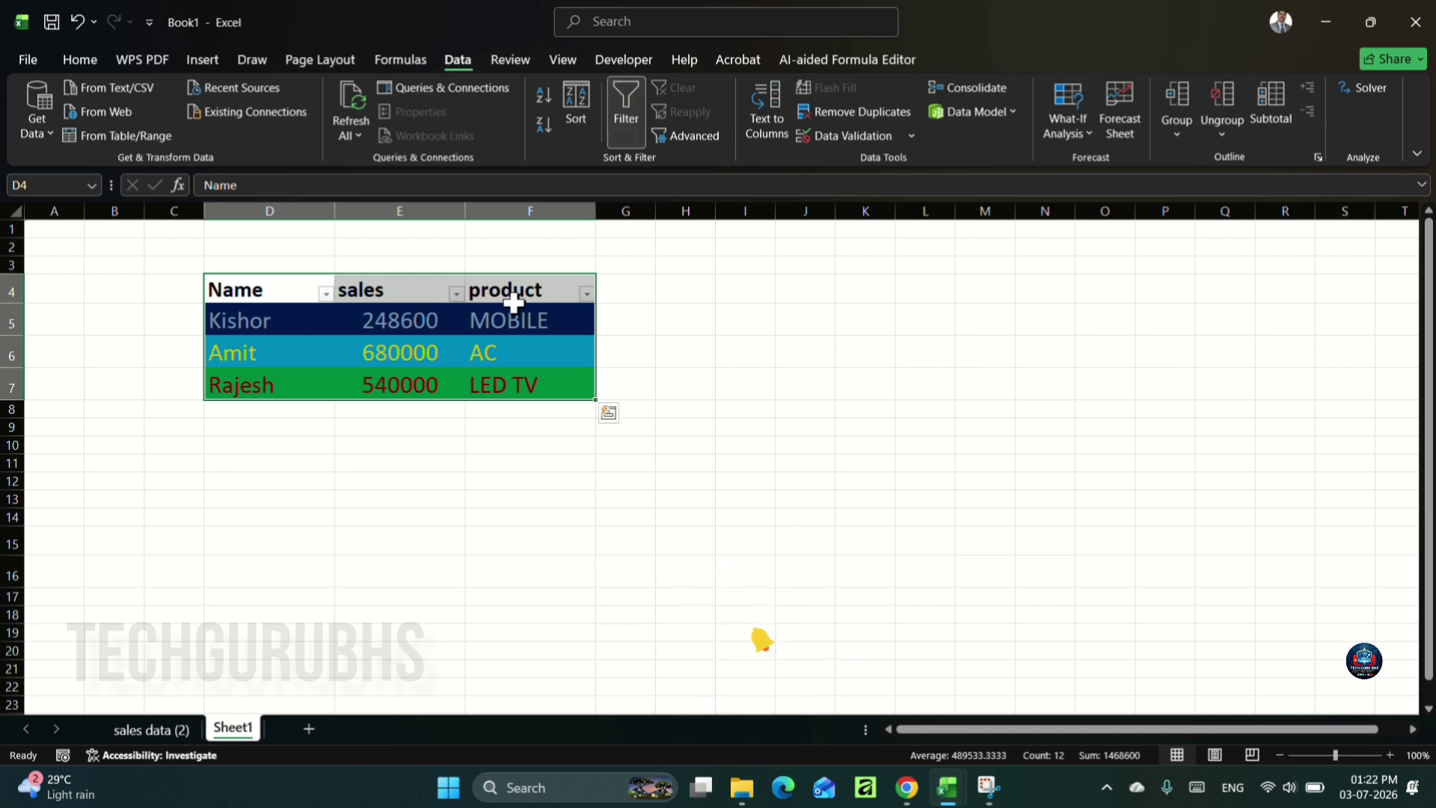
pyautogui.click(326, 293)
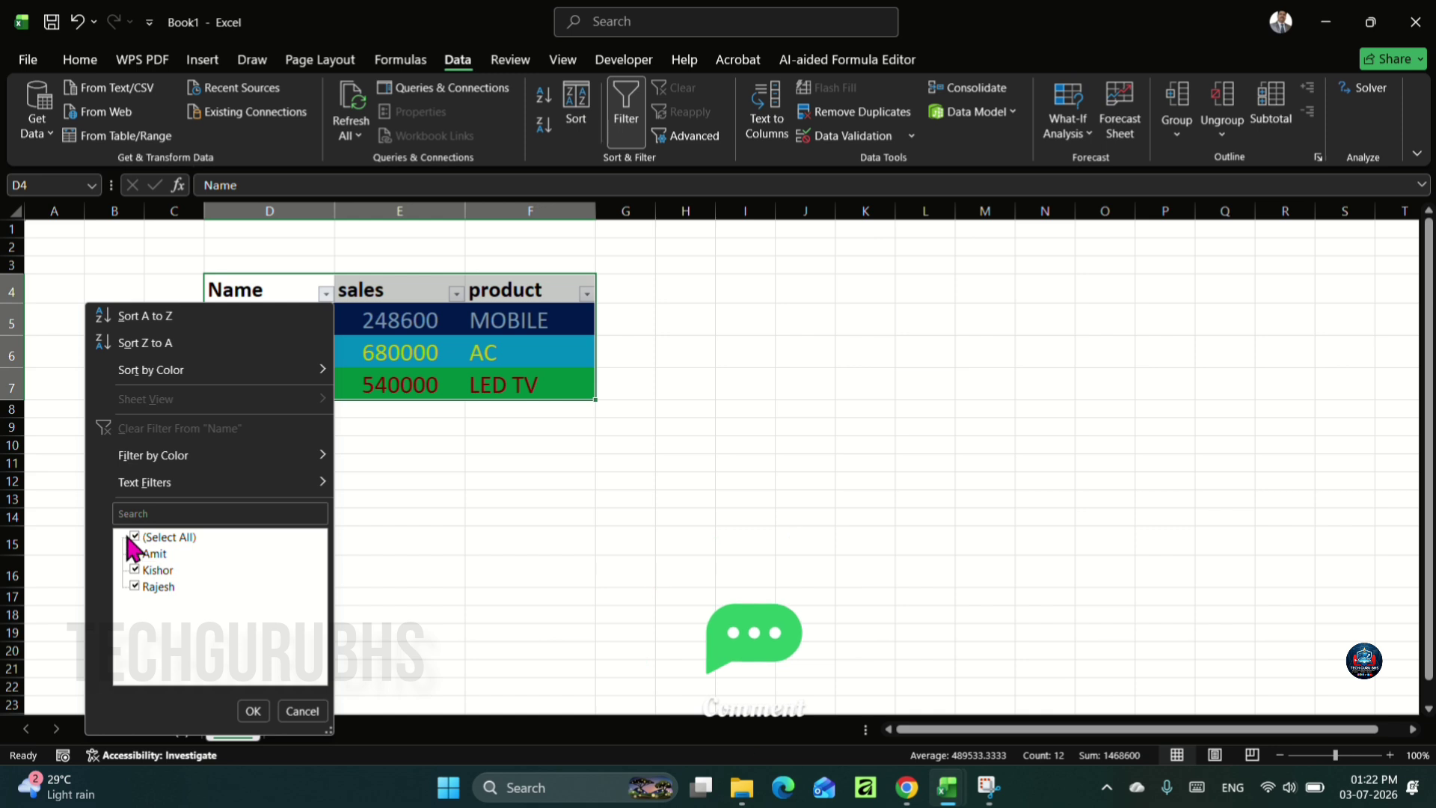
pyautogui.click(135, 536)
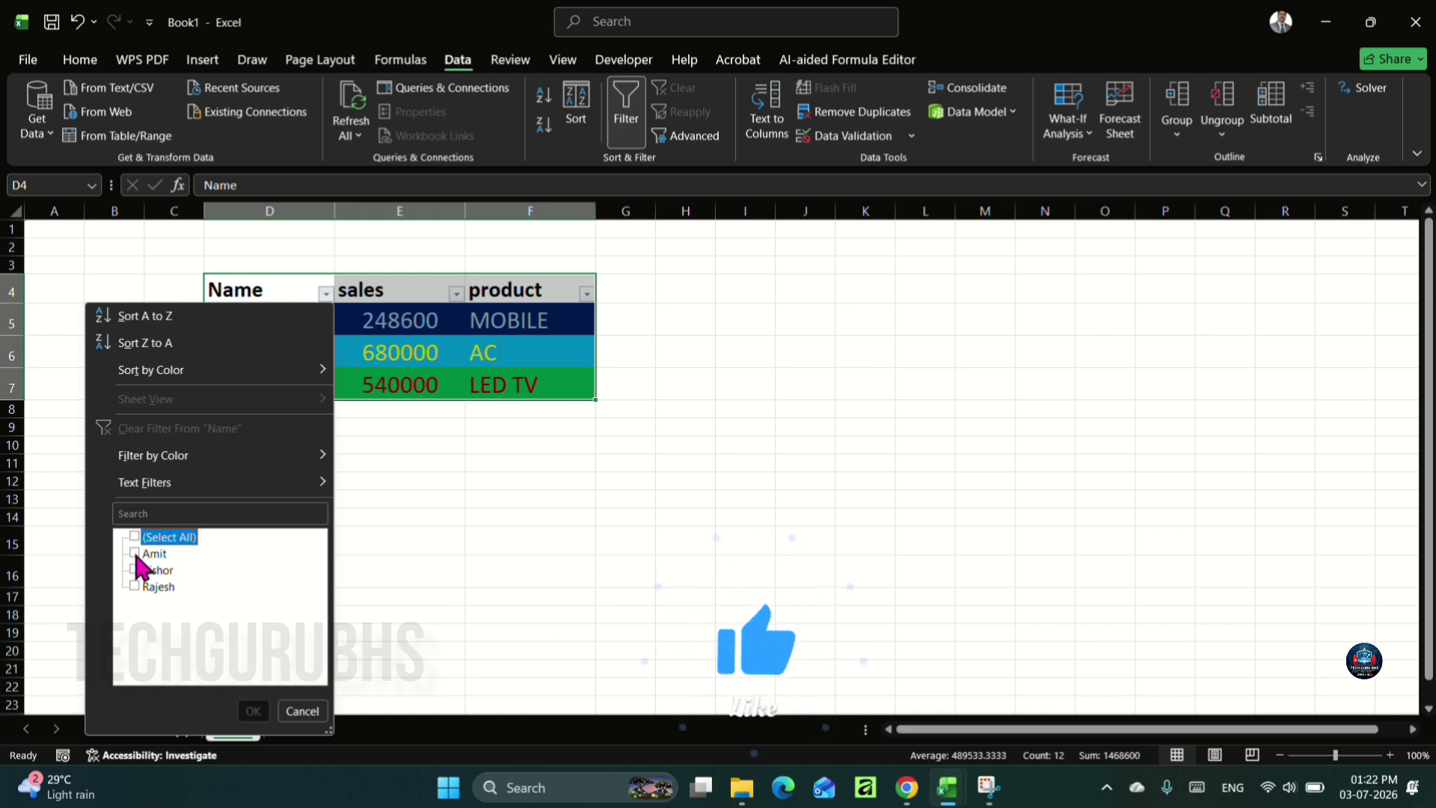
pyautogui.click(135, 553)
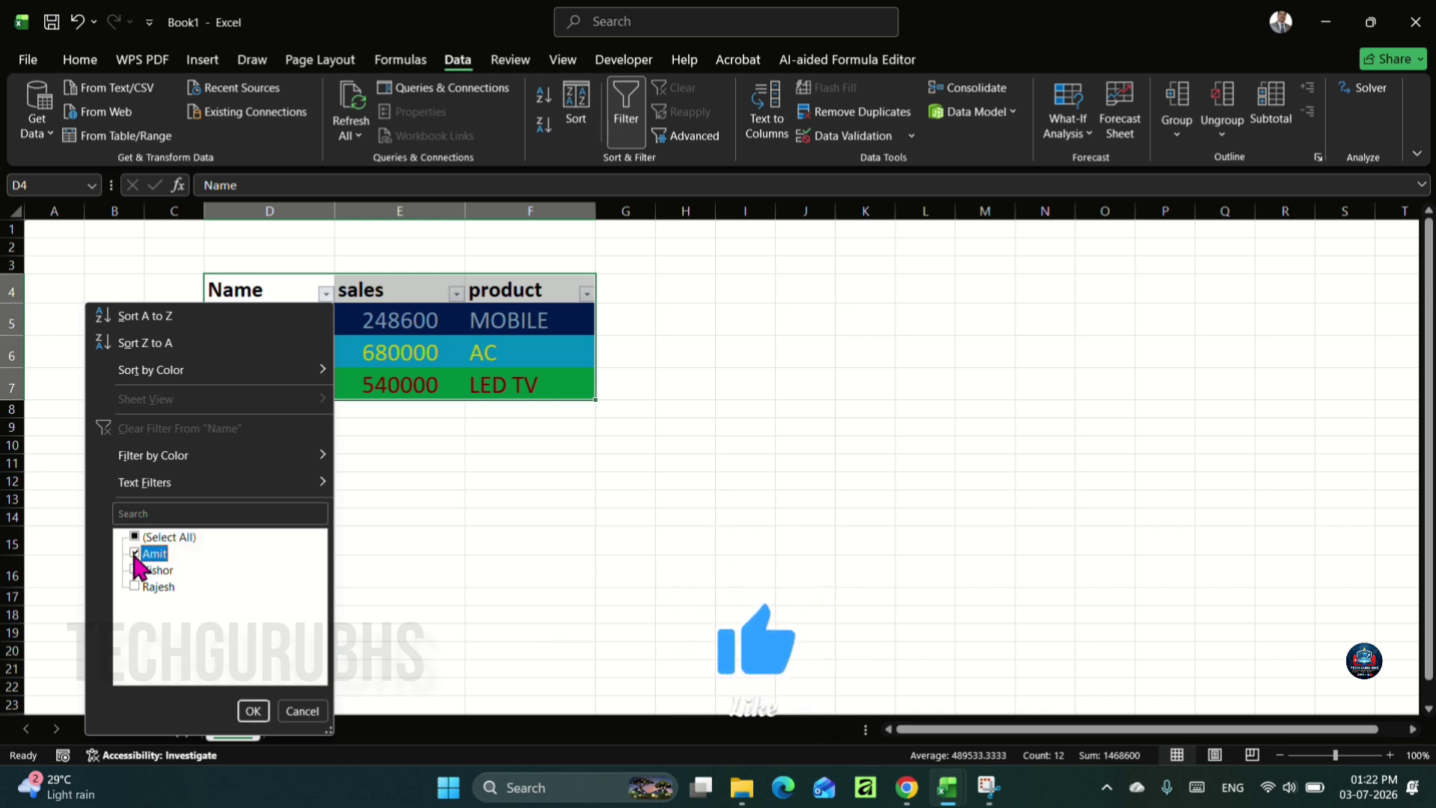
pyautogui.click(253, 709)
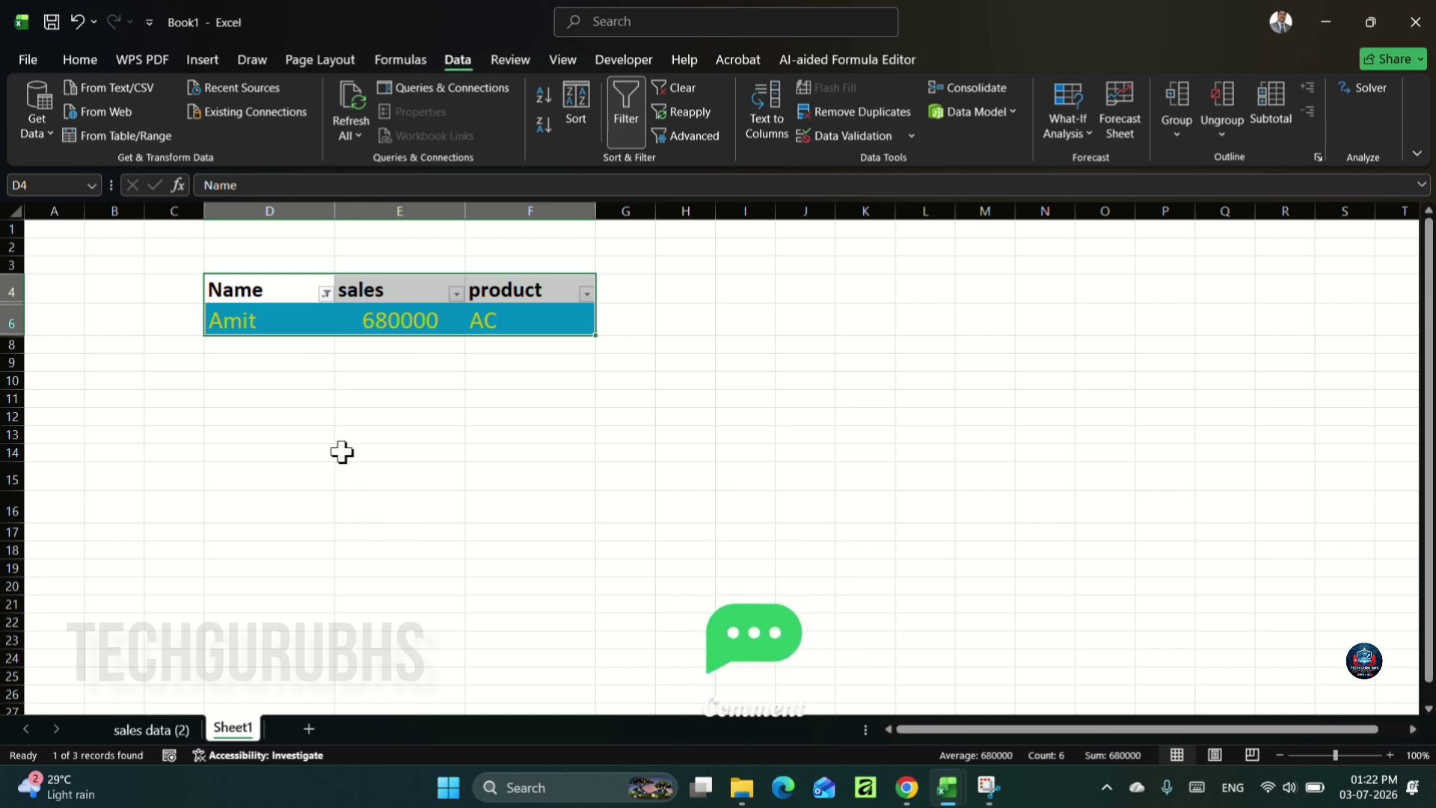
pyautogui.hotkey('ctrl', 'z')
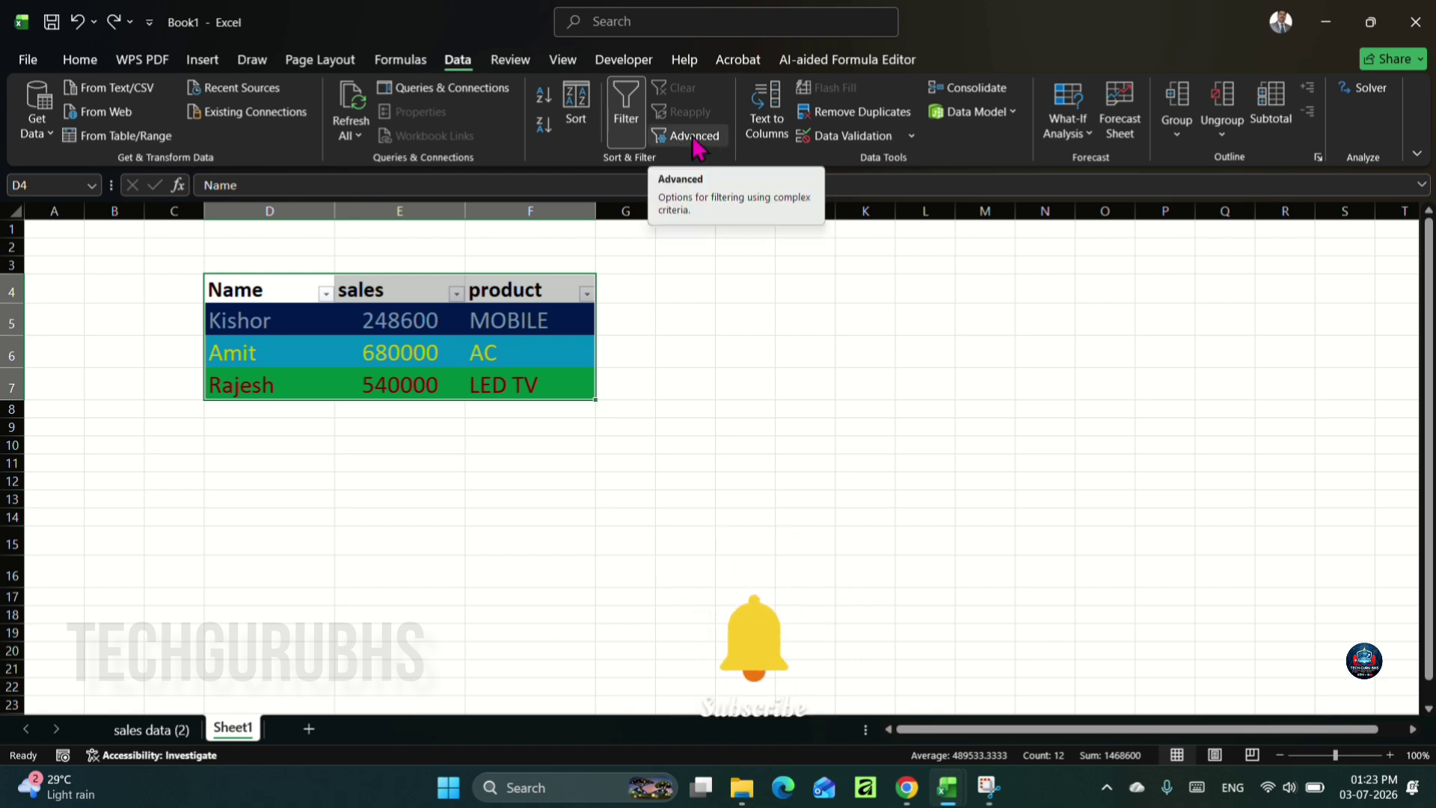
pyautogui.click(694, 138)
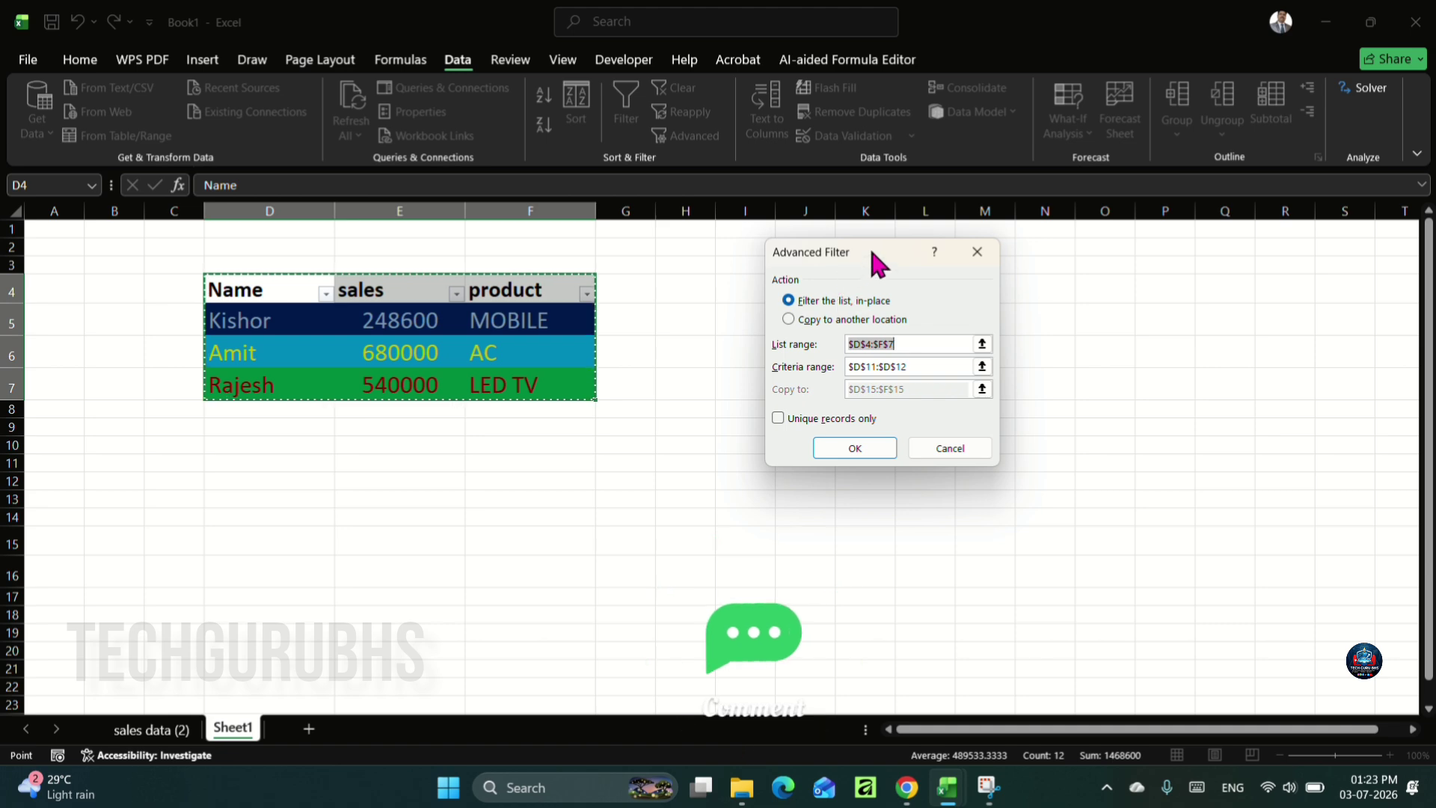
pyautogui.moveTo(868, 246); pyautogui.dragTo(885, 245)
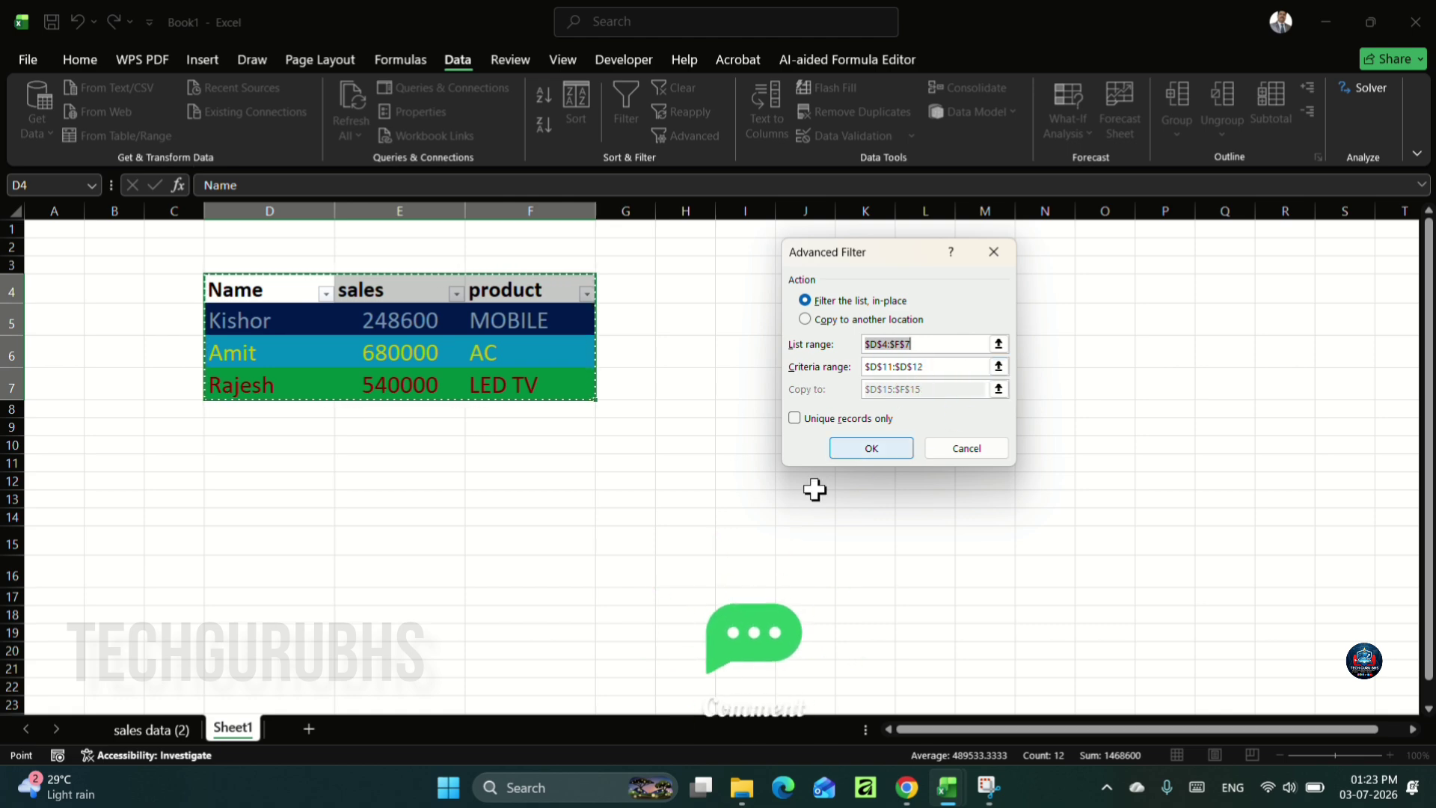
pyautogui.click(964, 447)
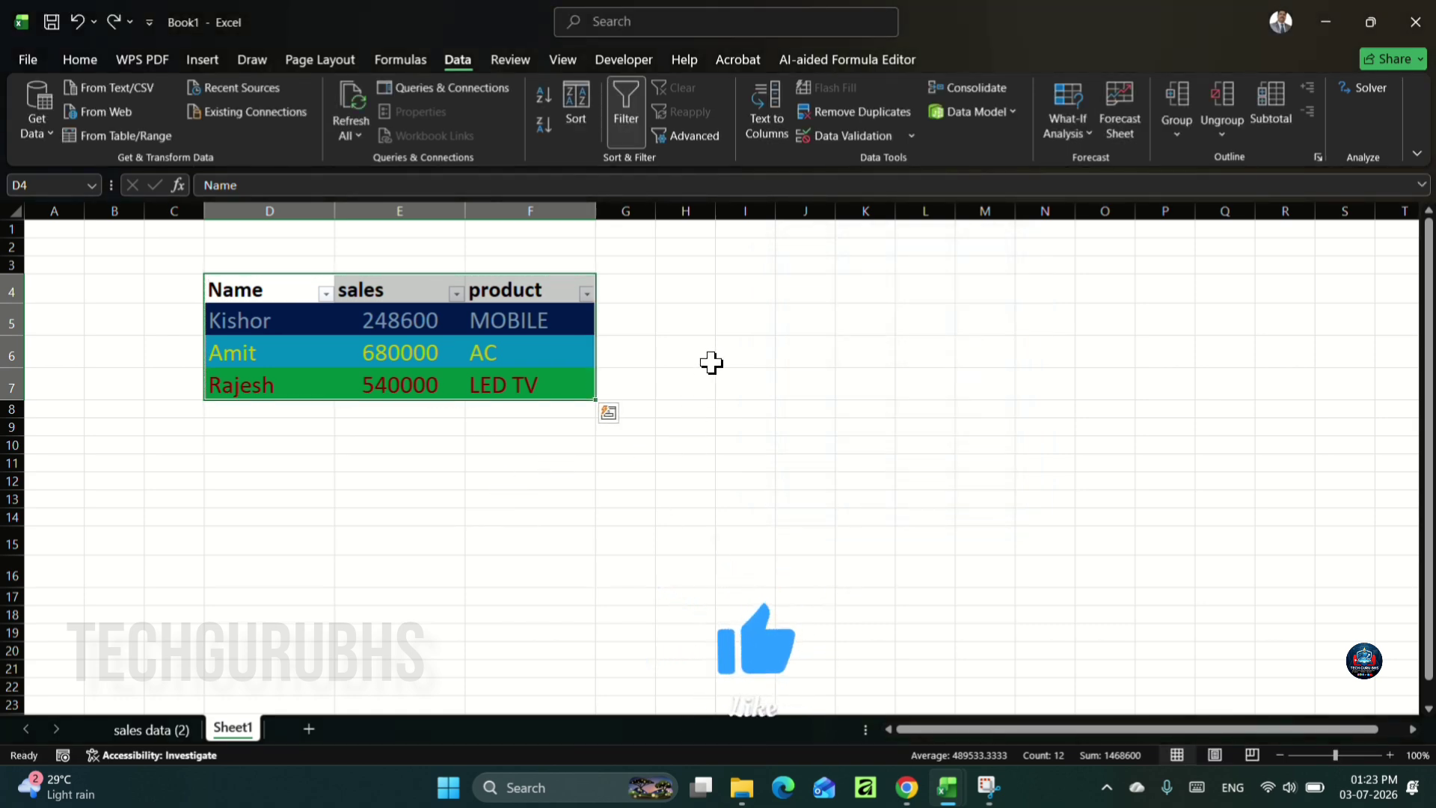
# Step: Enter the filter criteria below the table, with the header name in E10 and the value A in E11
pyautogui.click(395, 447)
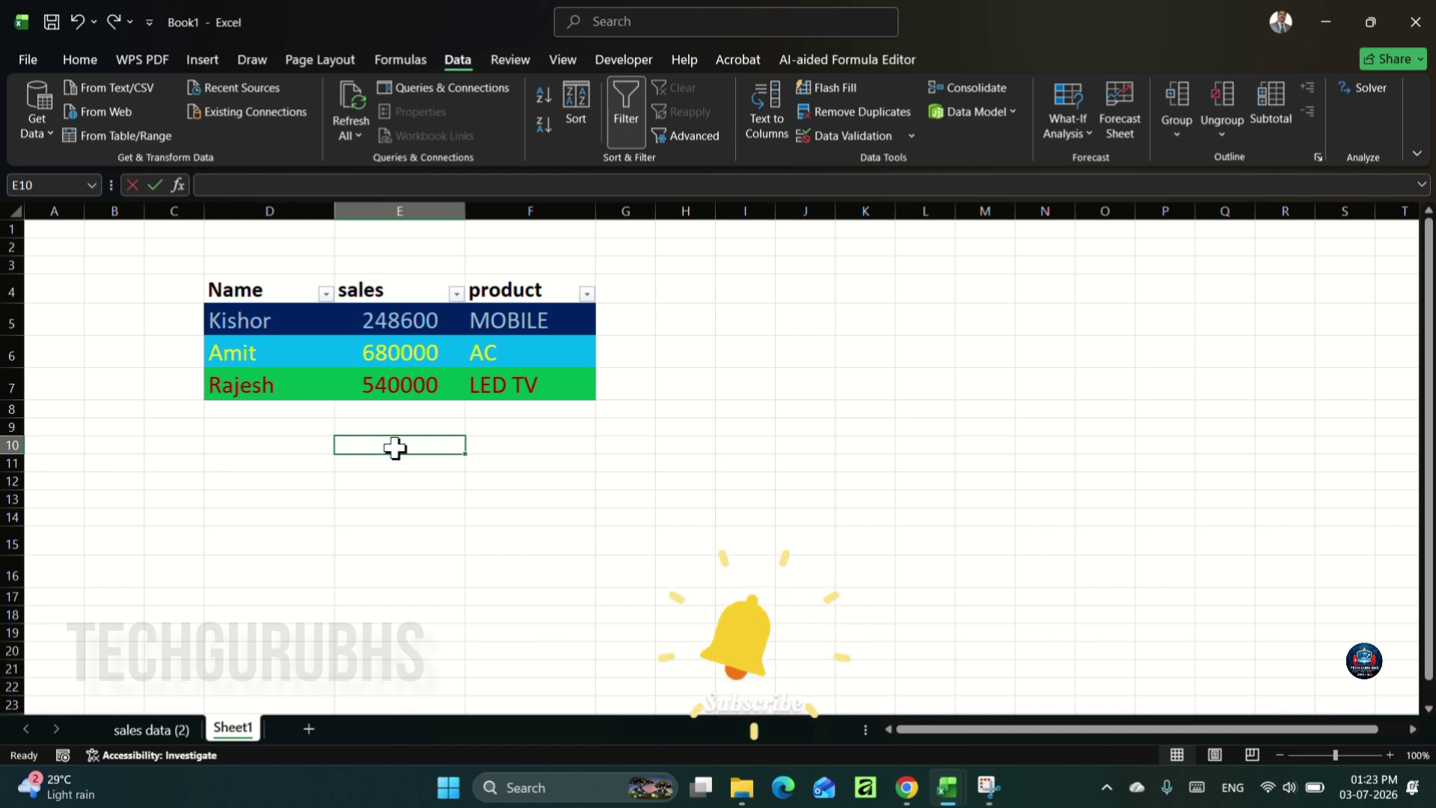
pyautogui.write('name')
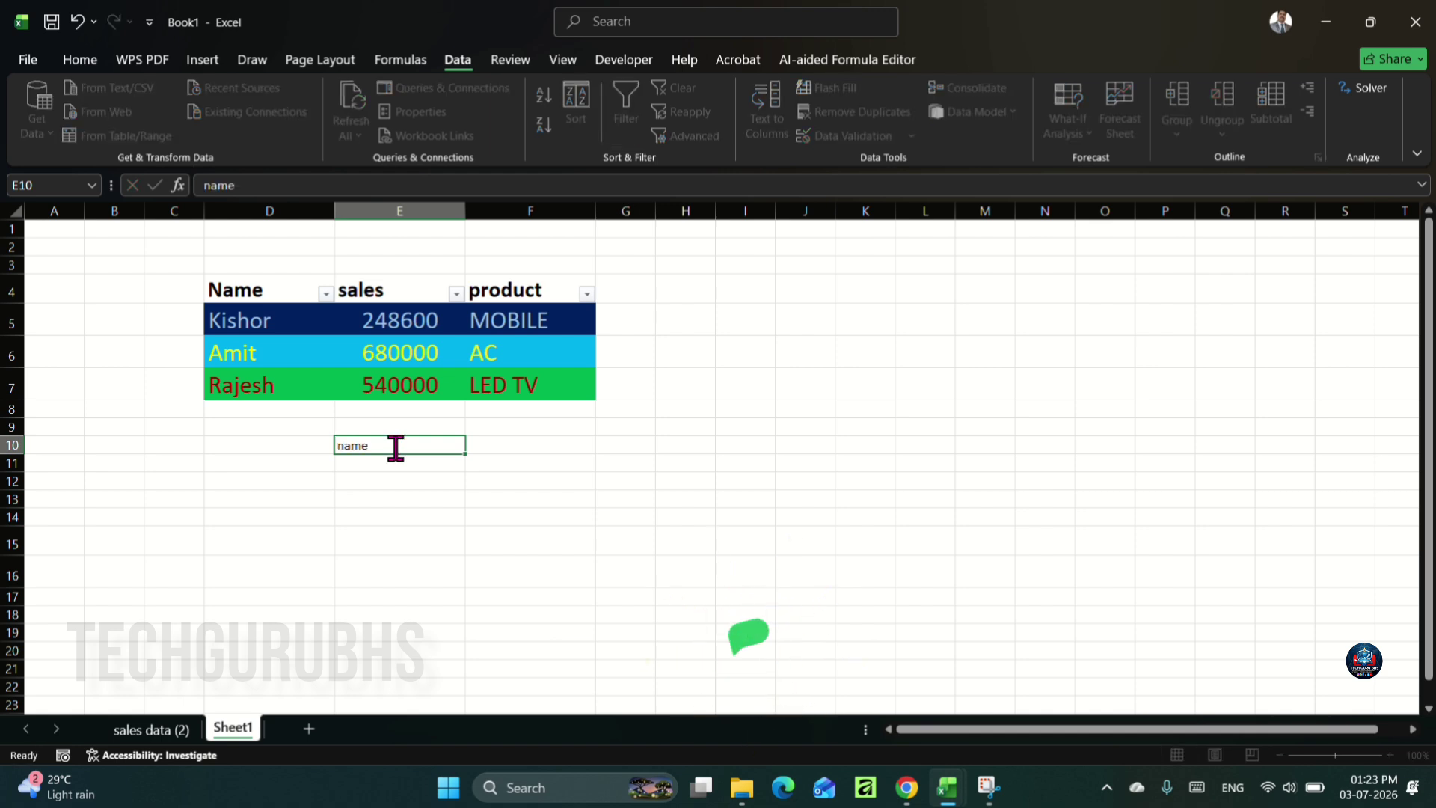
pyautogui.press('Return')
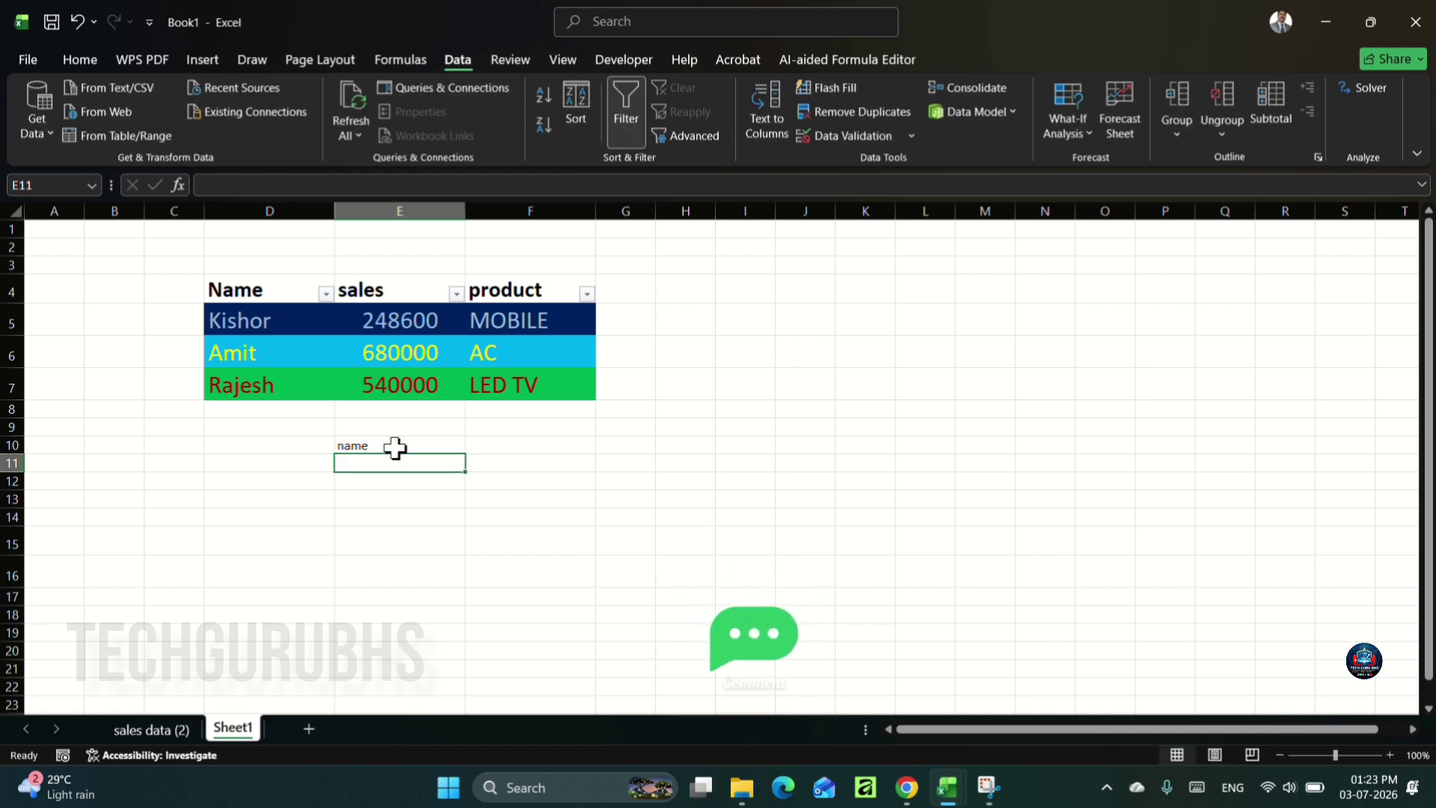
pyautogui.write('A')
pyautogui.click(378, 498)
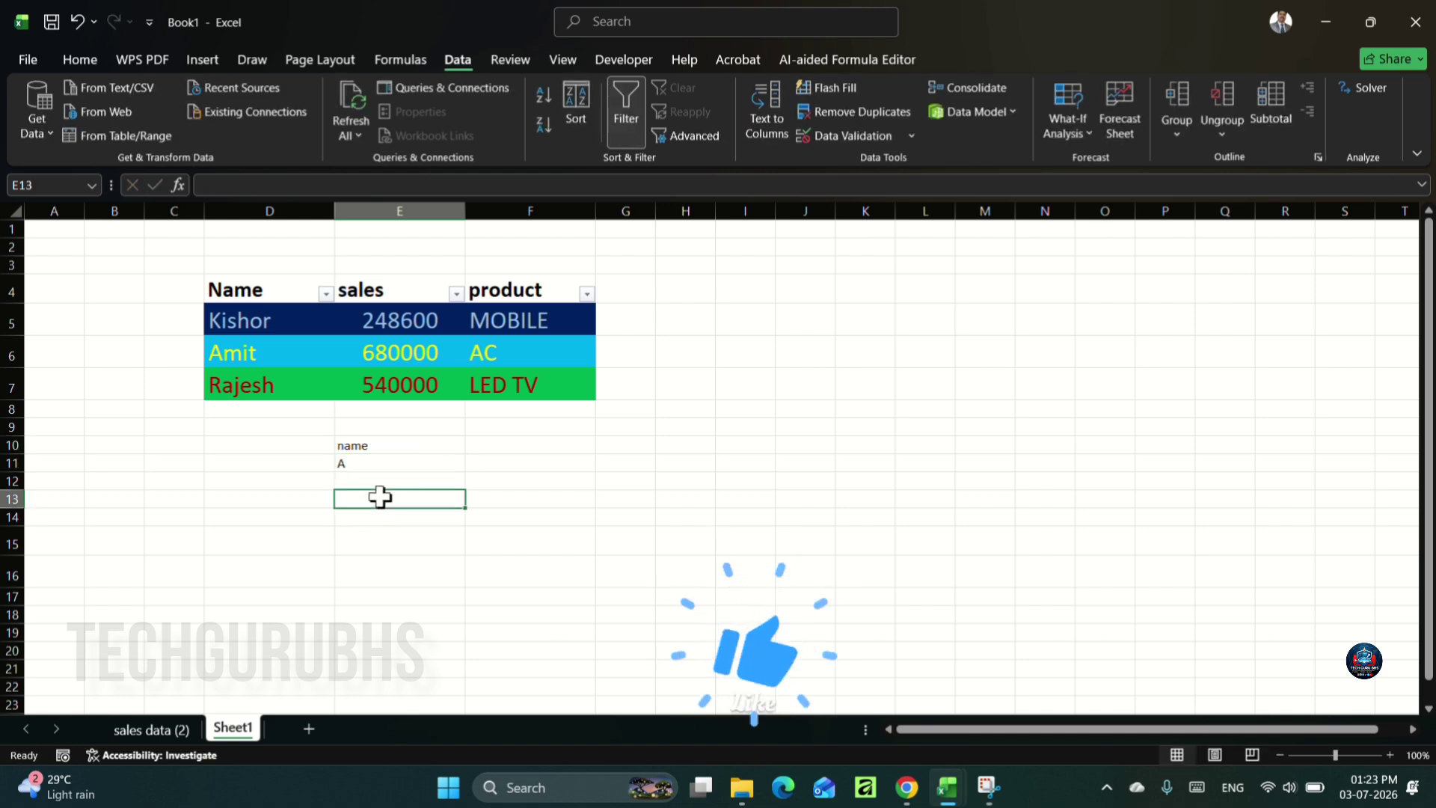
# Step: Apply an in-place Advanced Filter to D4:F7 with criteria range E10:E11, and undo it
pyautogui.click(714, 129)
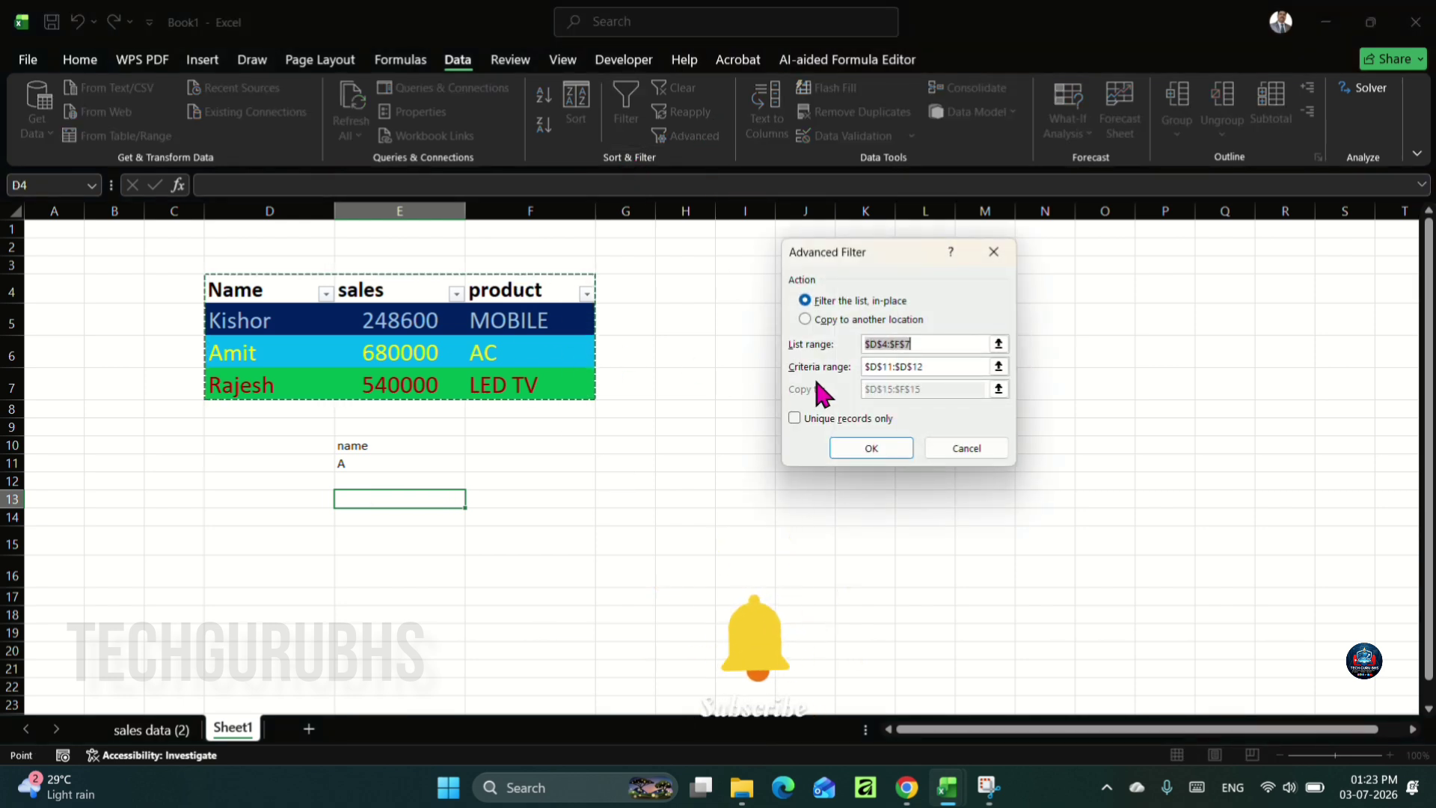
pyautogui.click(998, 367)
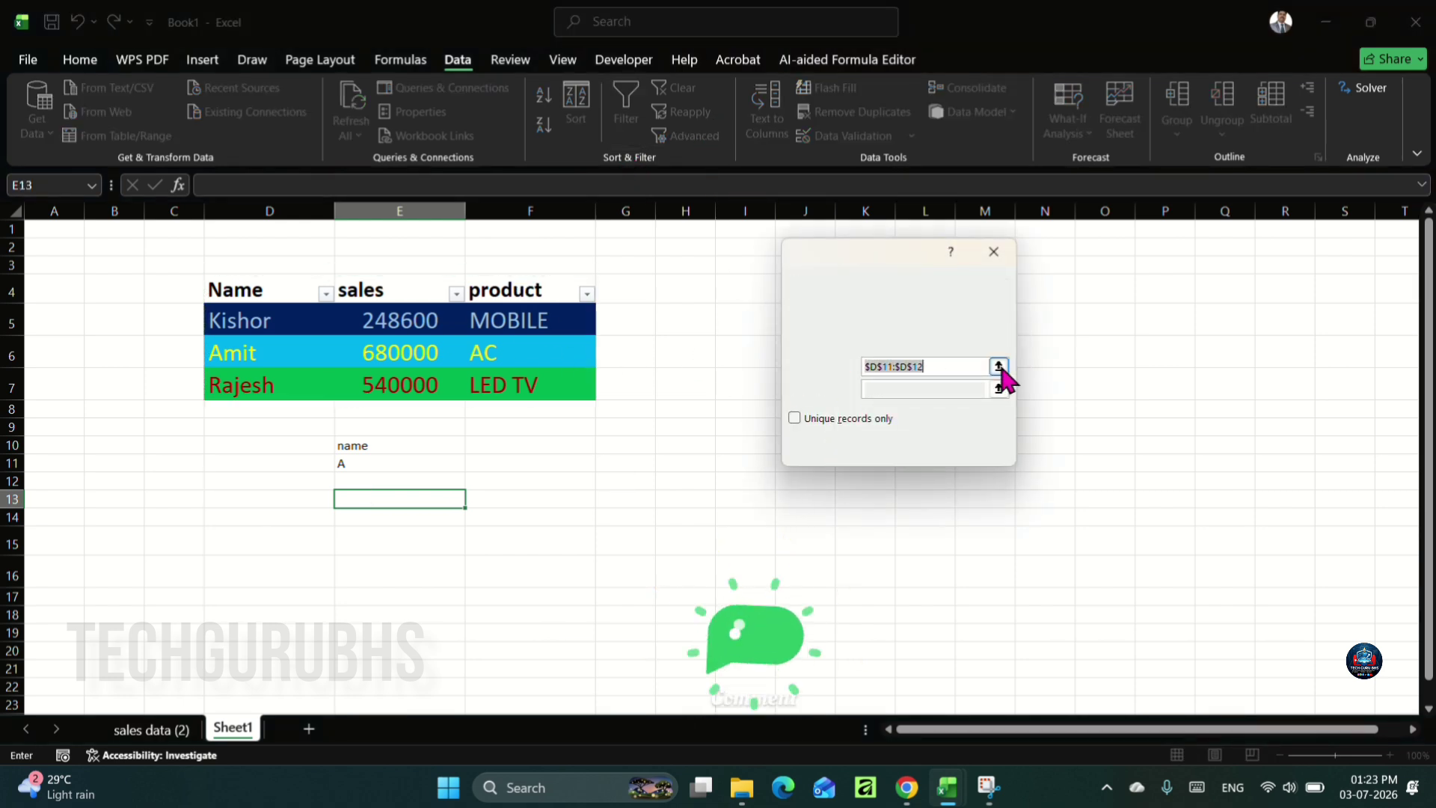
pyautogui.moveTo(359, 446); pyautogui.dragTo(362, 465)
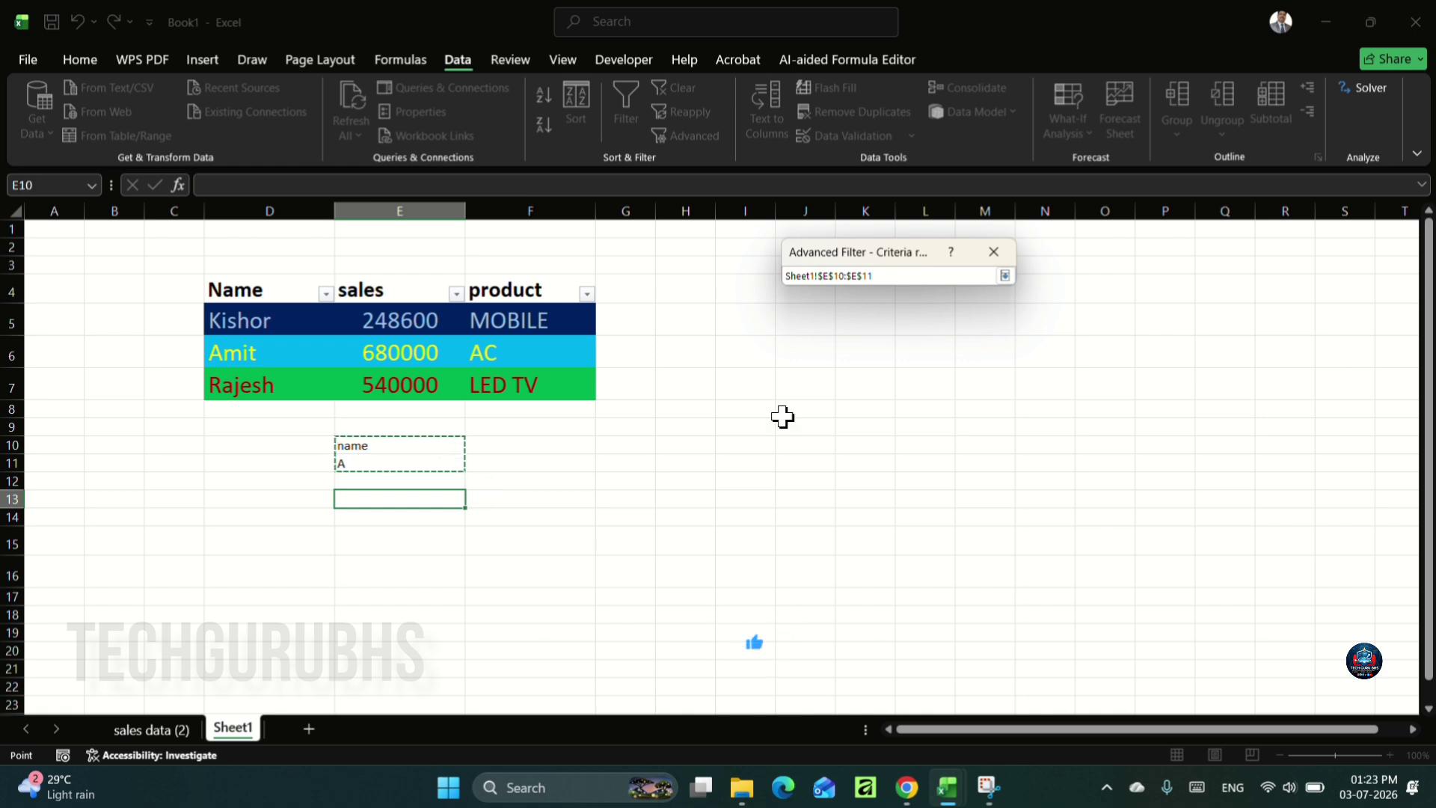
pyautogui.click(1004, 275)
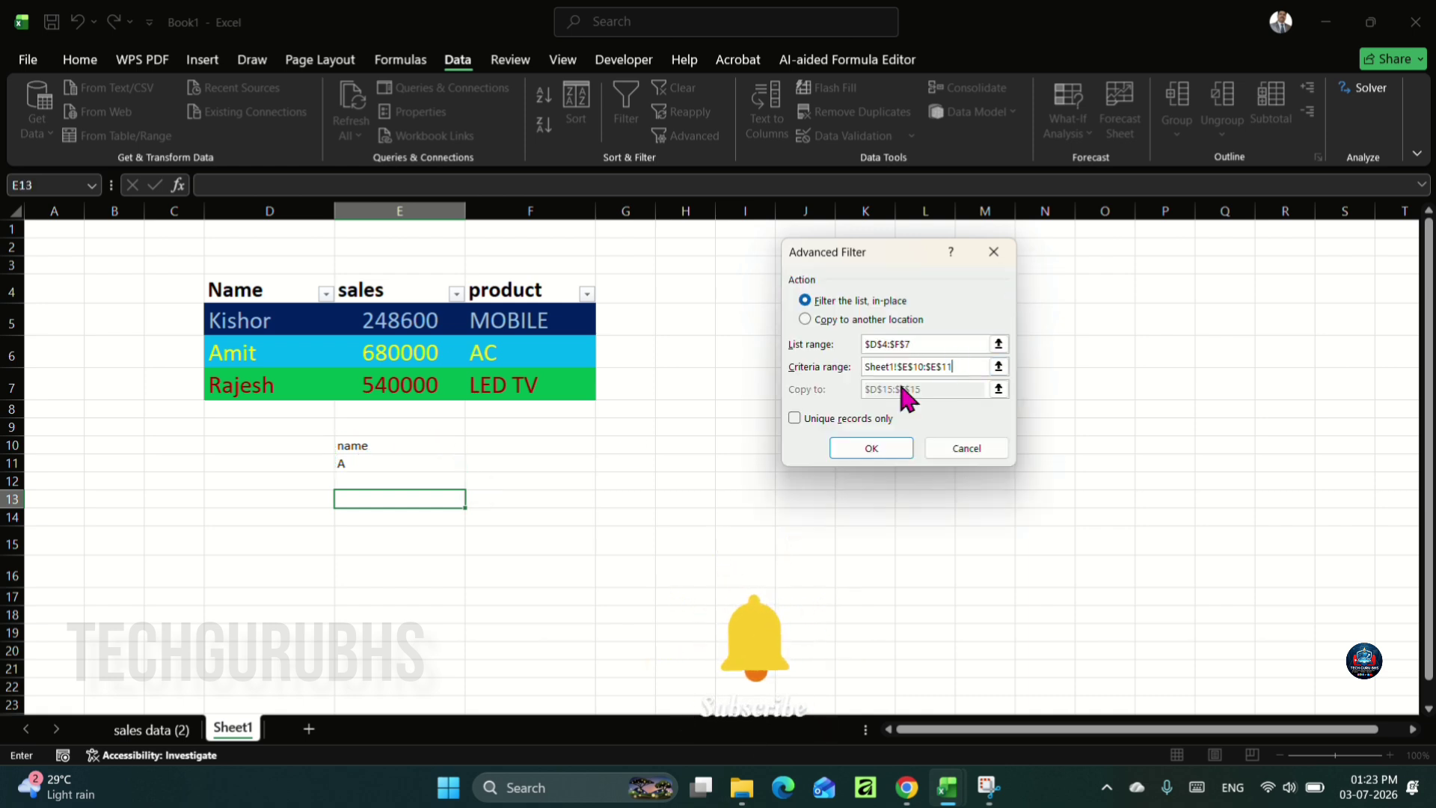
pyautogui.click(872, 441)
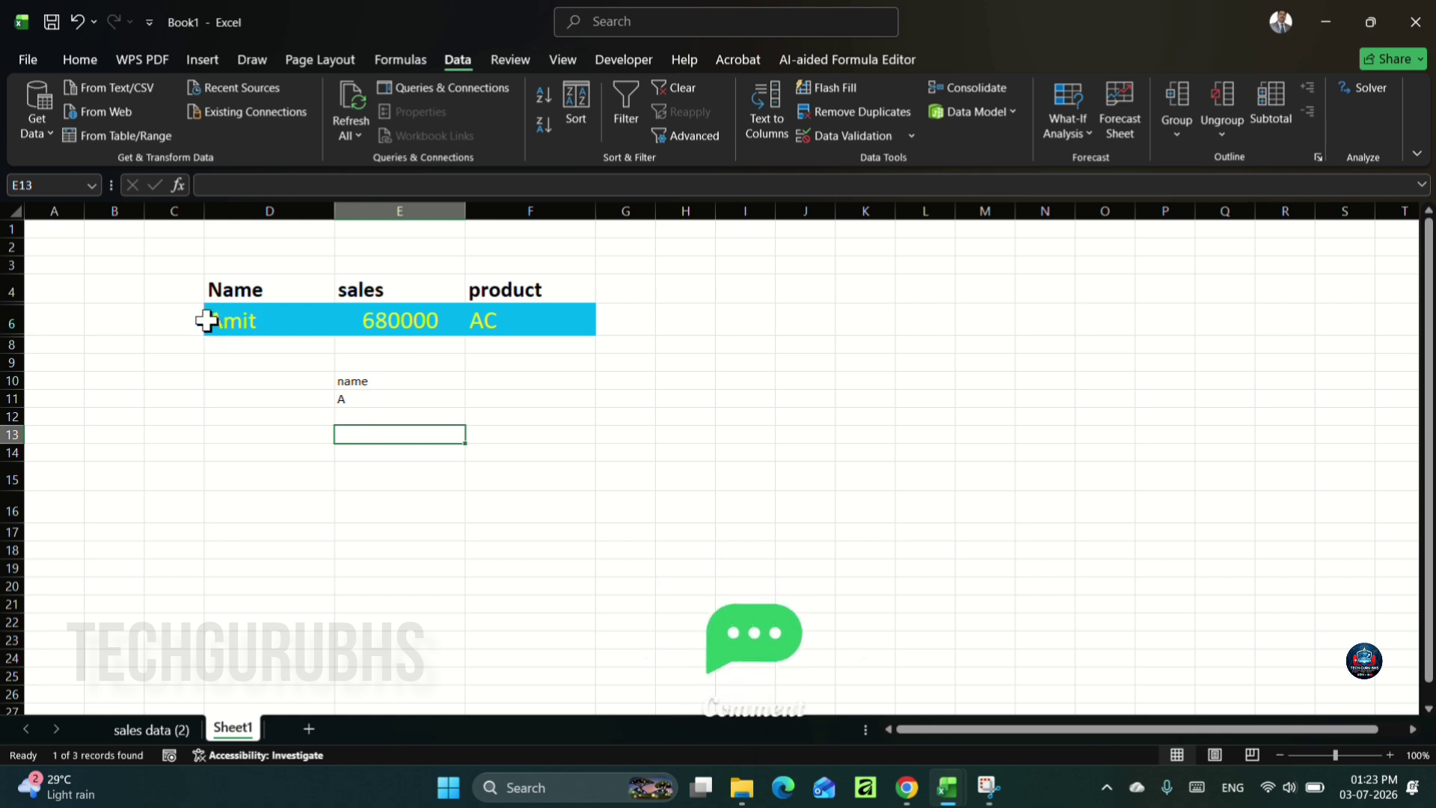
pyautogui.hotkey('ctrl', 'shift', 'l')
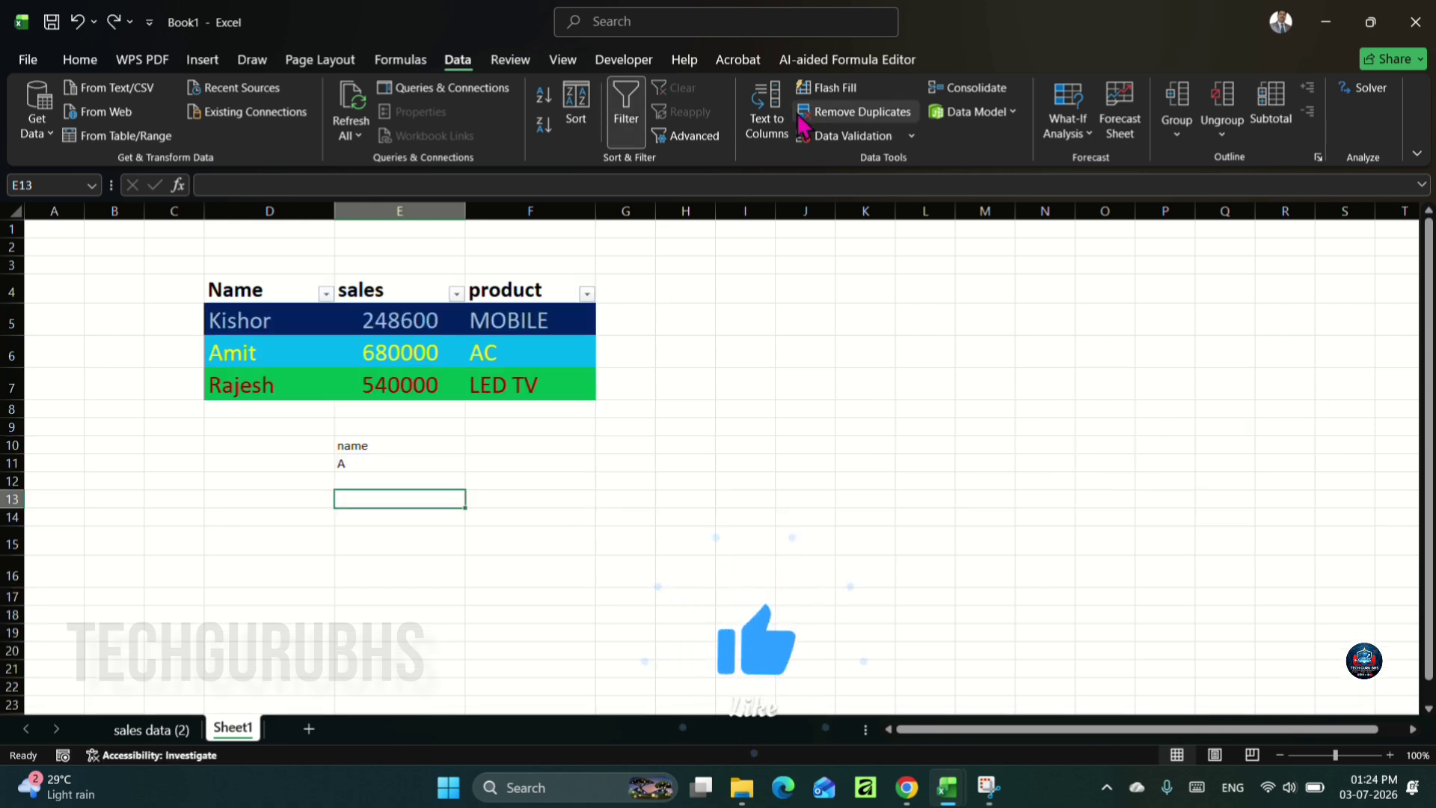
# Step: Run an Advanced Filter on D4:F7 with criteria range E10:E11, copying the matching records to another location at D16
pyautogui.click(702, 138)
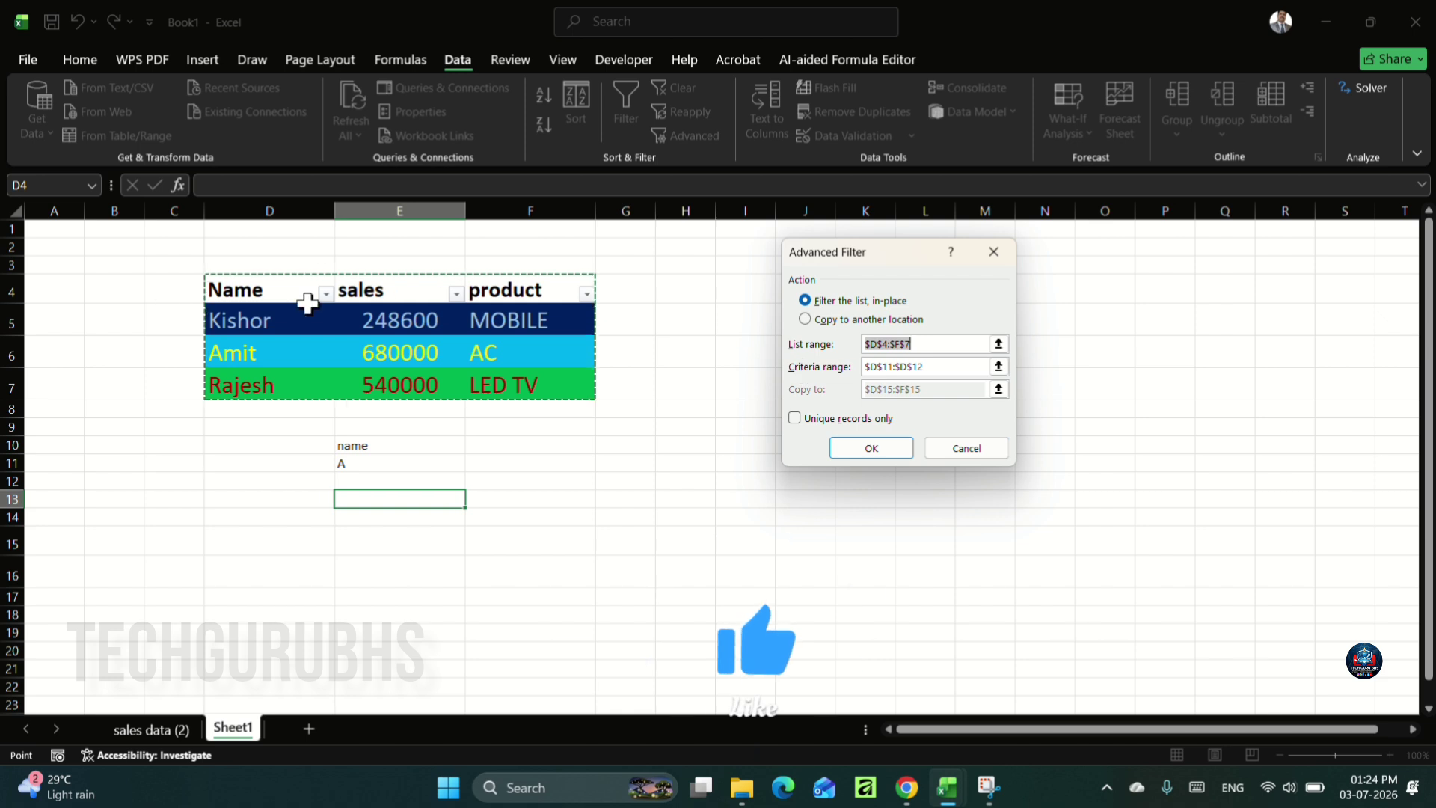
pyautogui.click(998, 367)
pyautogui.moveTo(397, 442); pyautogui.dragTo(397, 465)
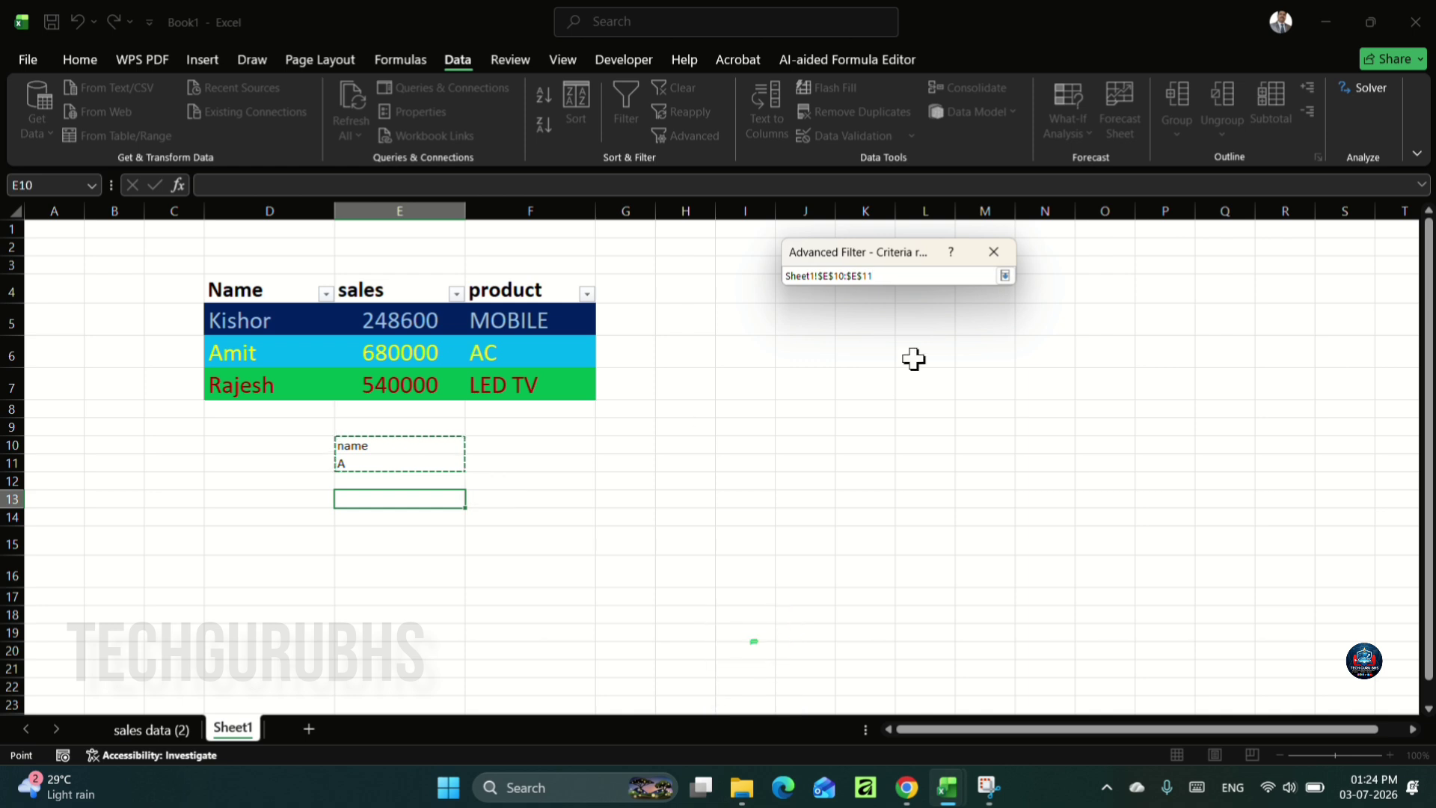
pyautogui.click(1005, 276)
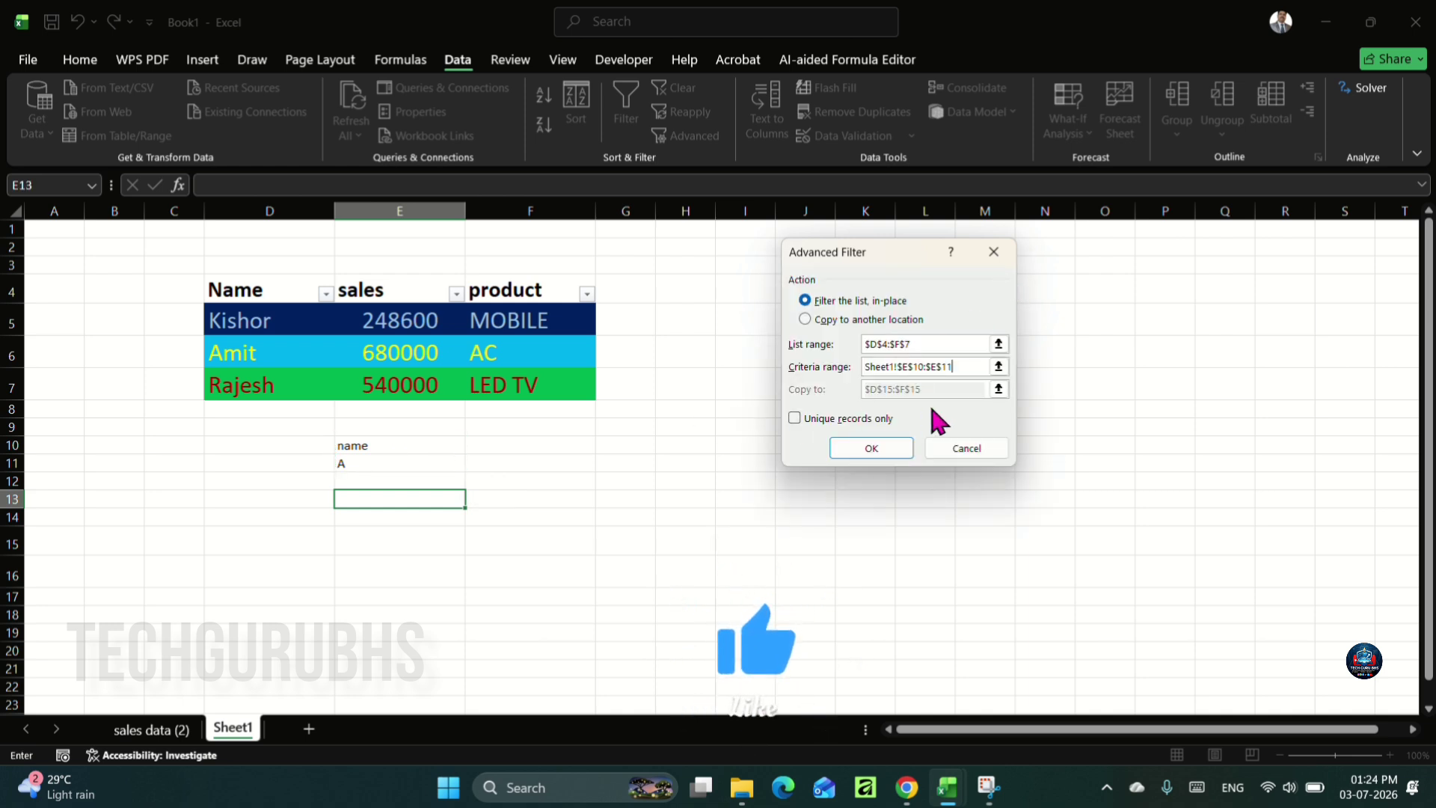
pyautogui.click(817, 320)
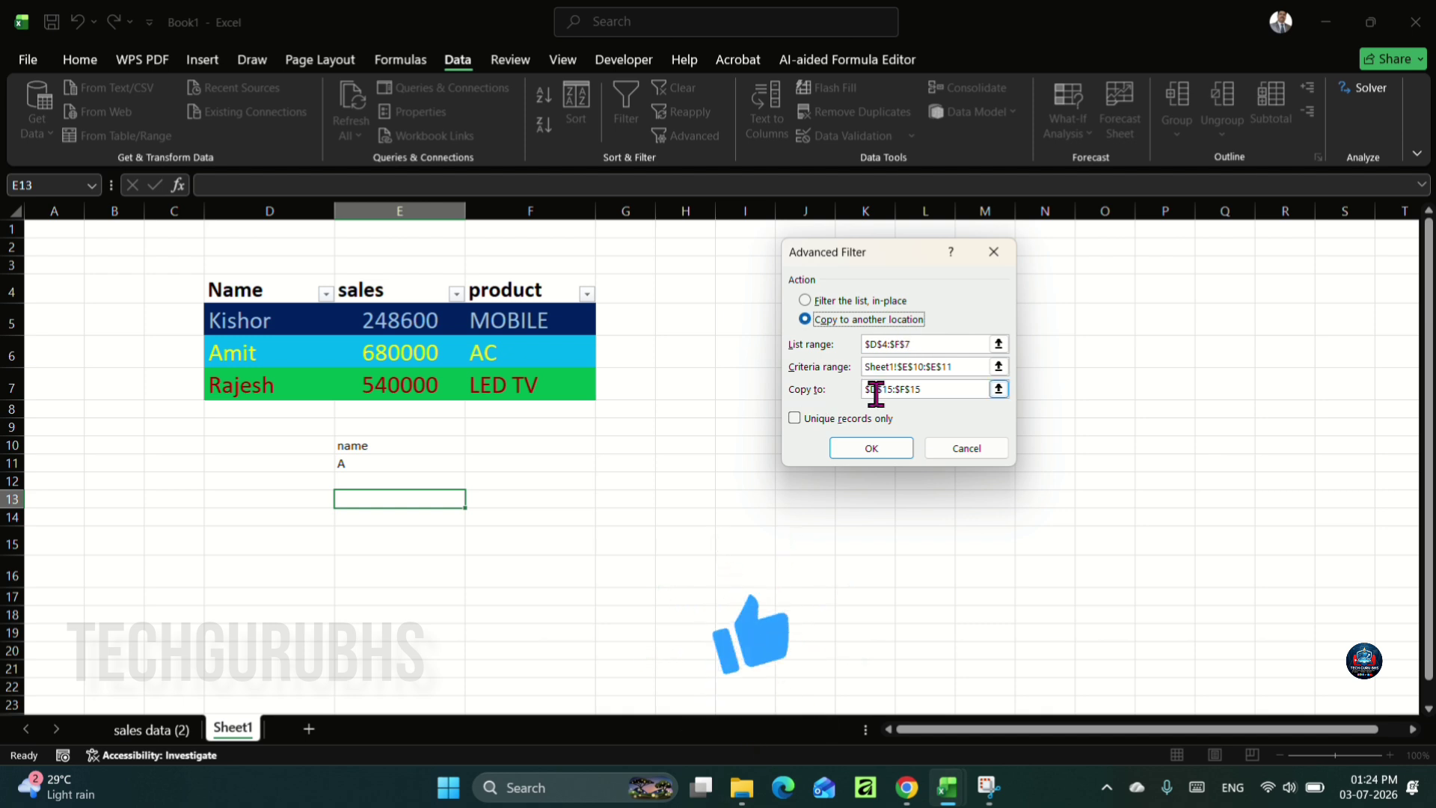
pyautogui.click(999, 389)
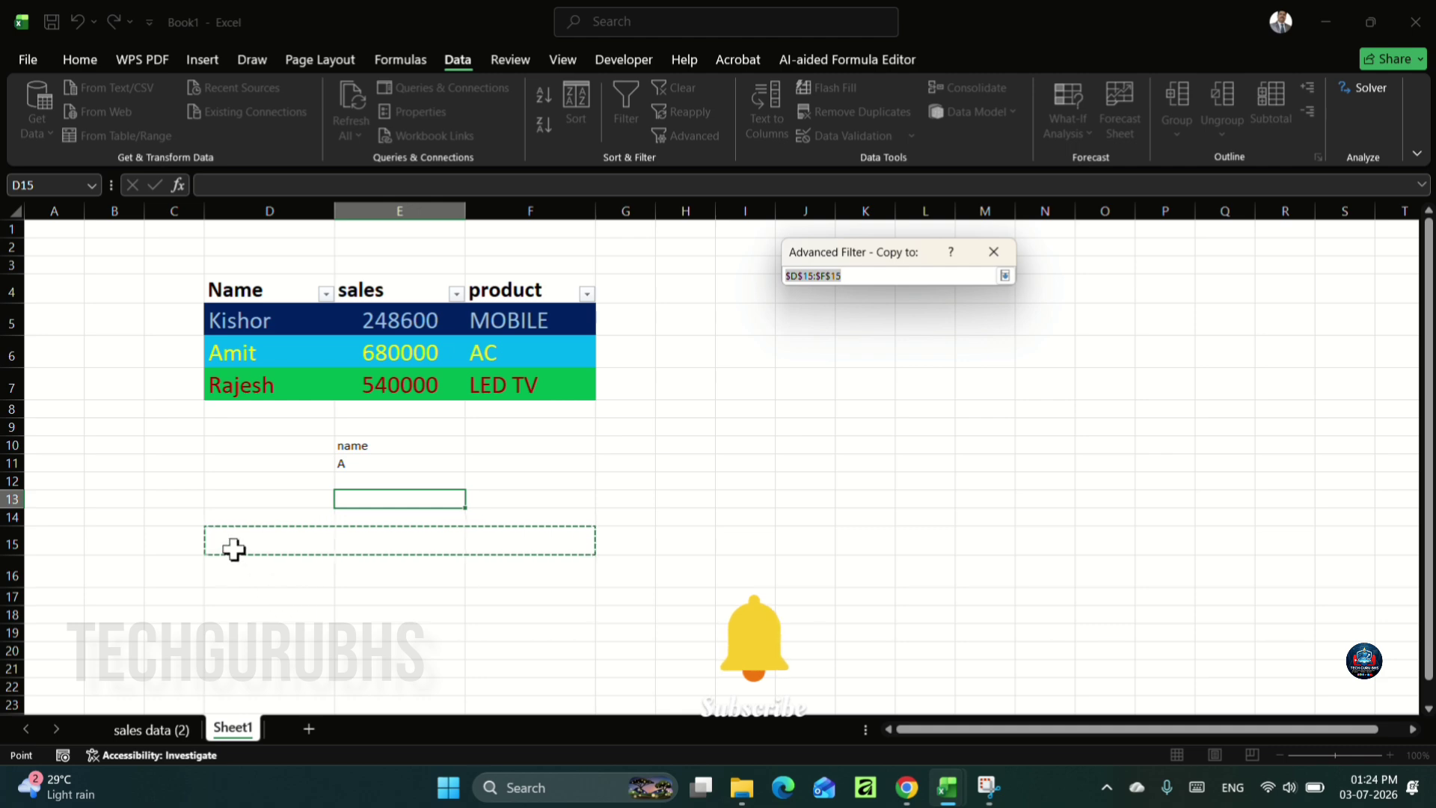
pyautogui.click(226, 578)
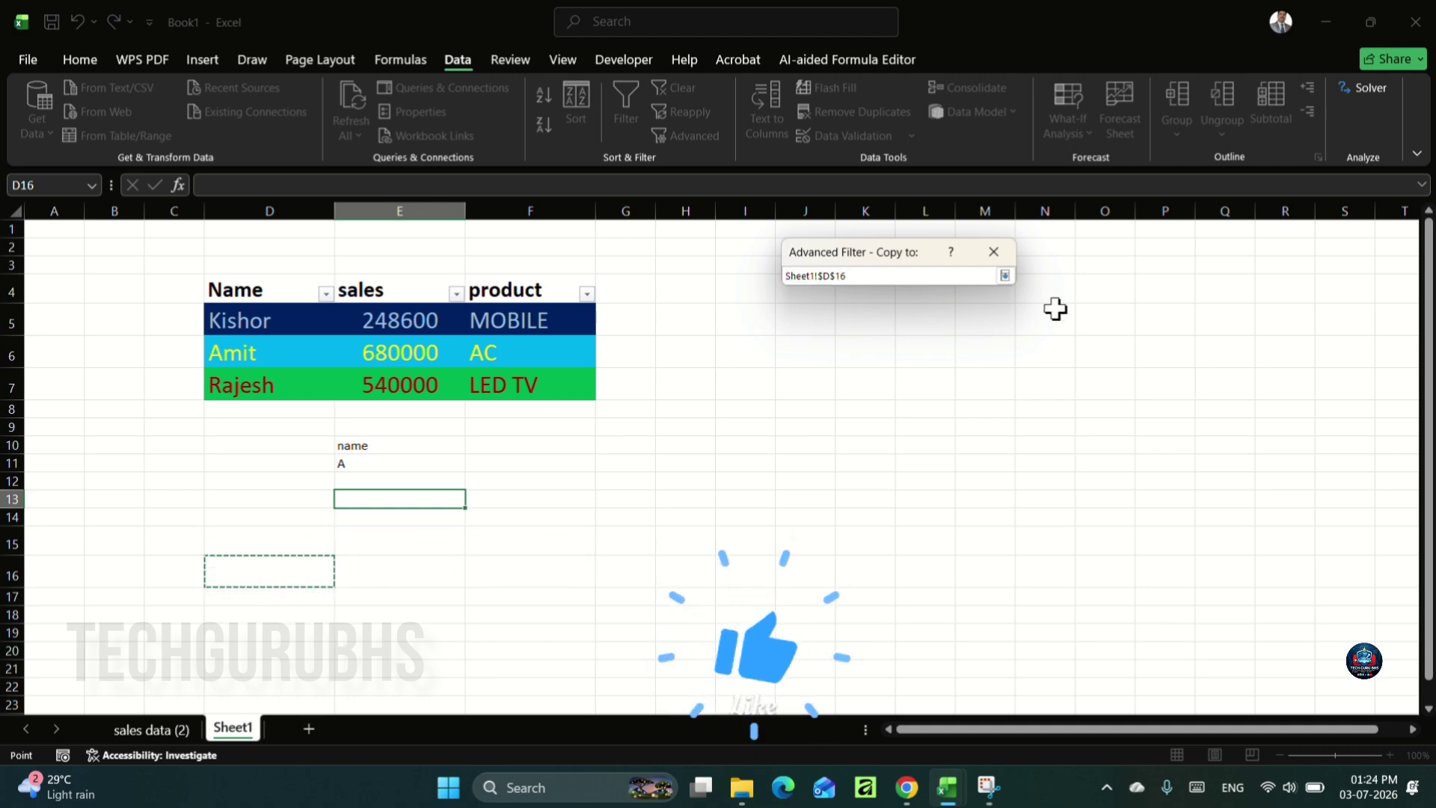
pyautogui.click(1005, 276)
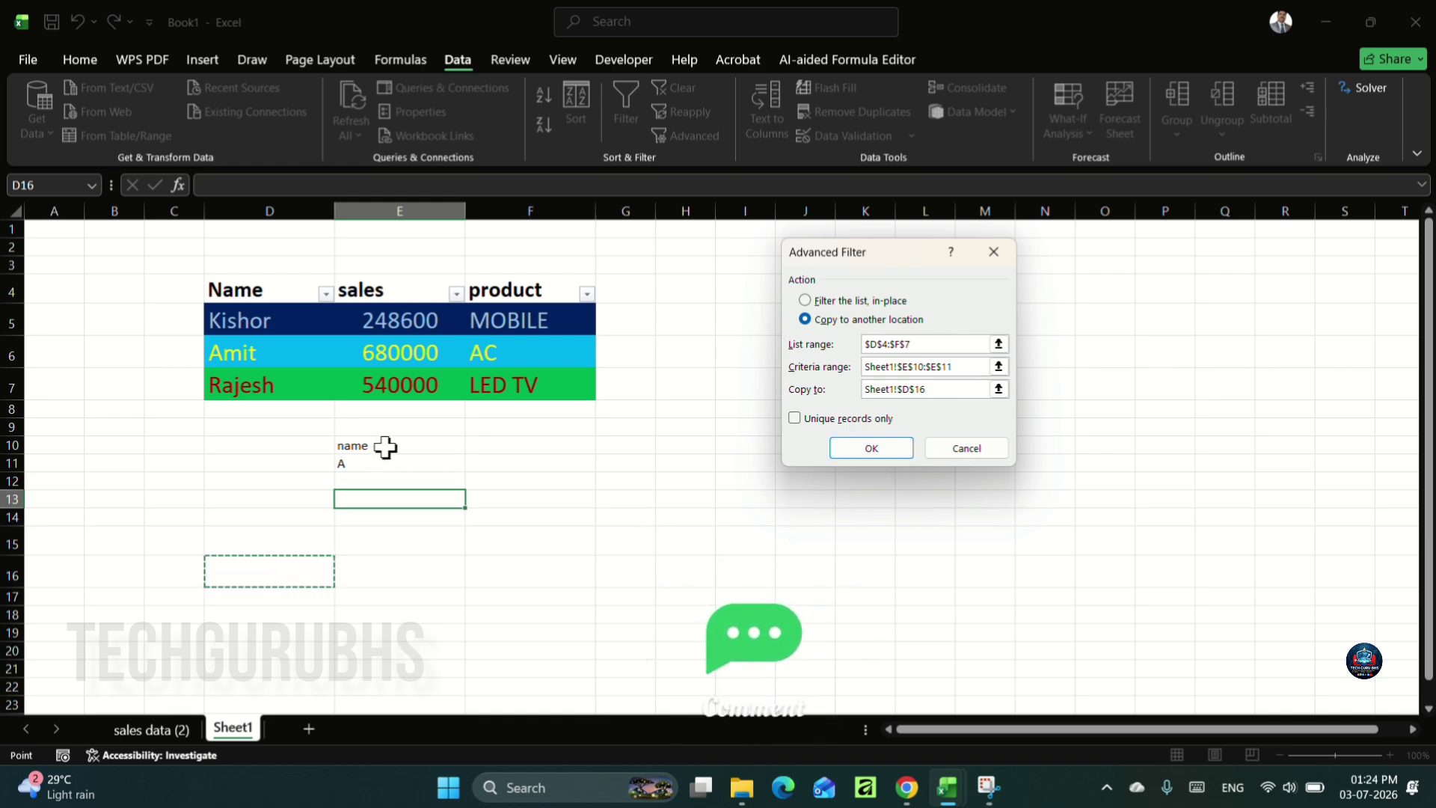
pyautogui.click(871, 448)
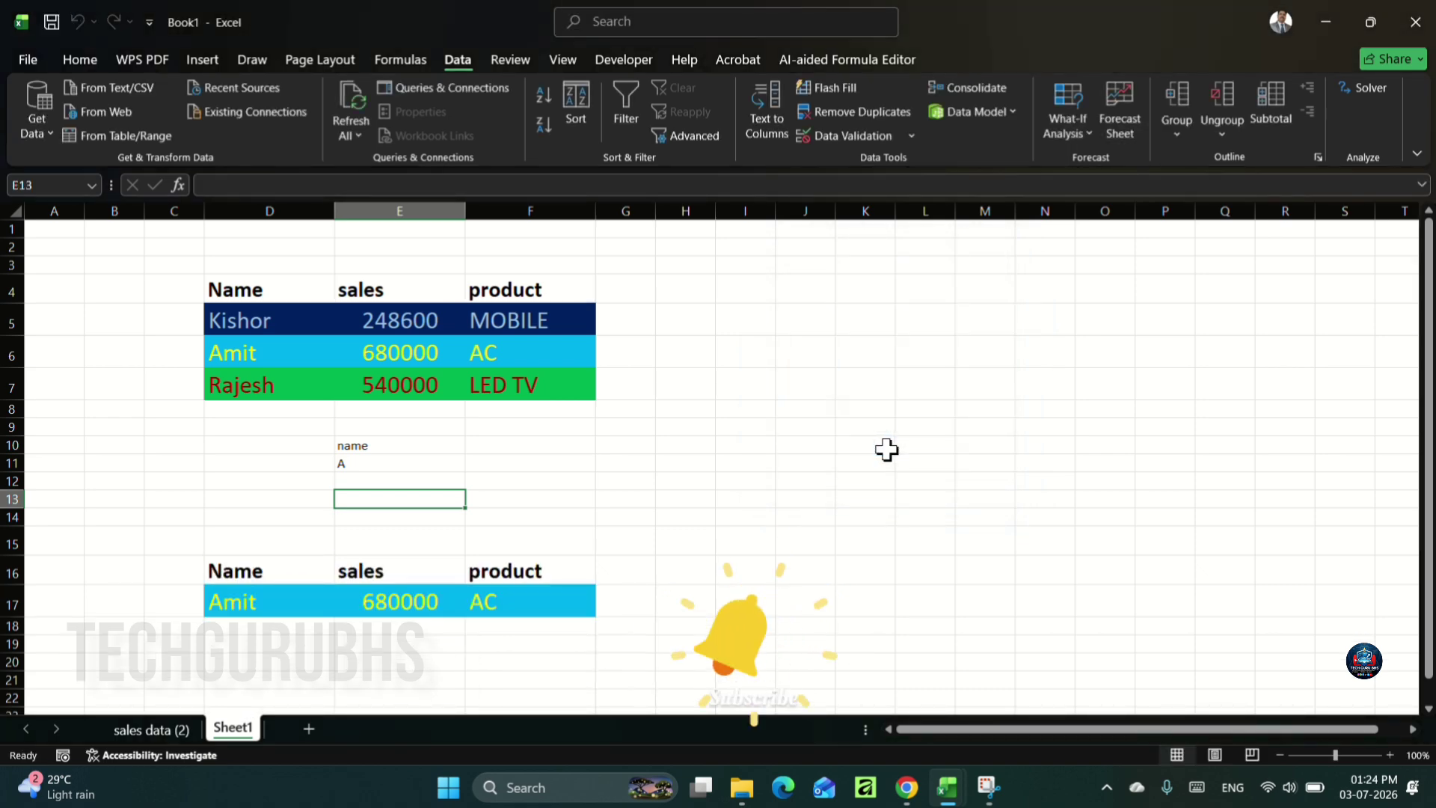